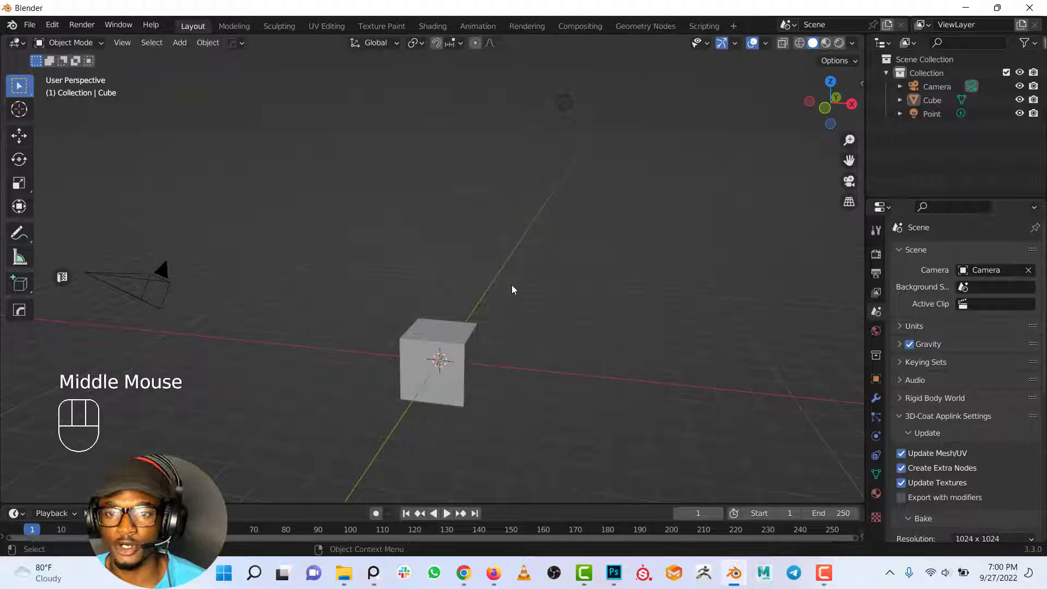
Delete the default camera, cube and point light from the scene.
{"action": "middle_click_drag", "start_coordinate": [492, 283], "coordinate": [530, 286], "text": "shift"}
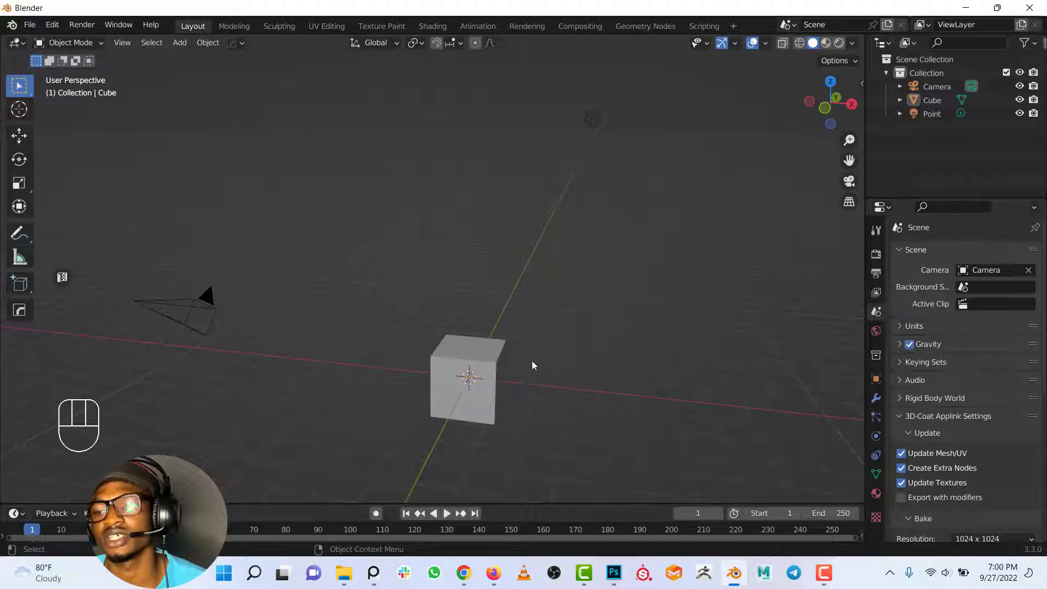
{"action": "left_click", "coordinate": [214, 300]}
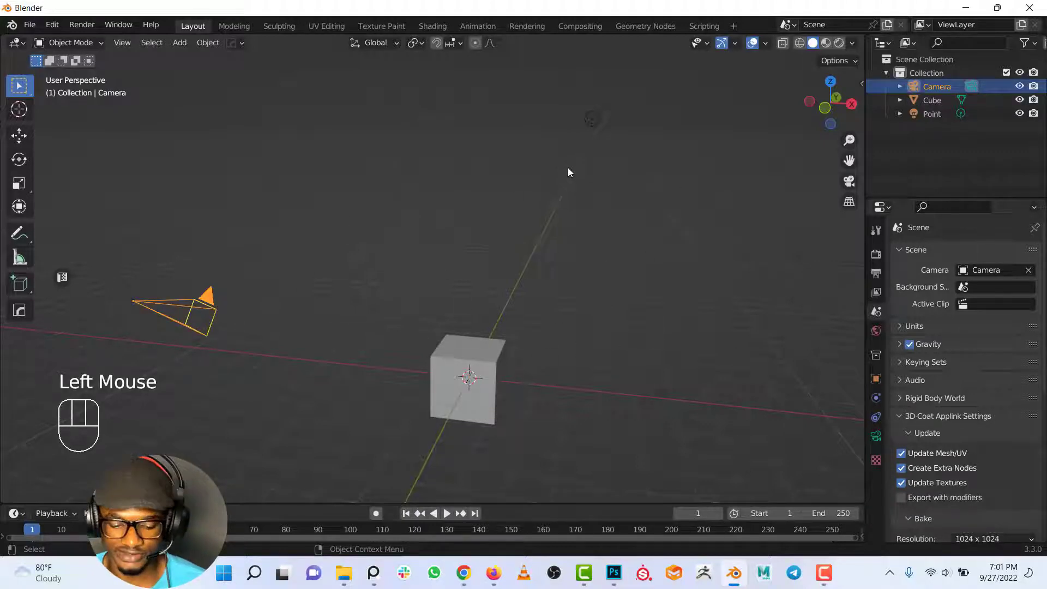
{"action": "key", "text": "a"}
{"action": "key", "text": "x"}
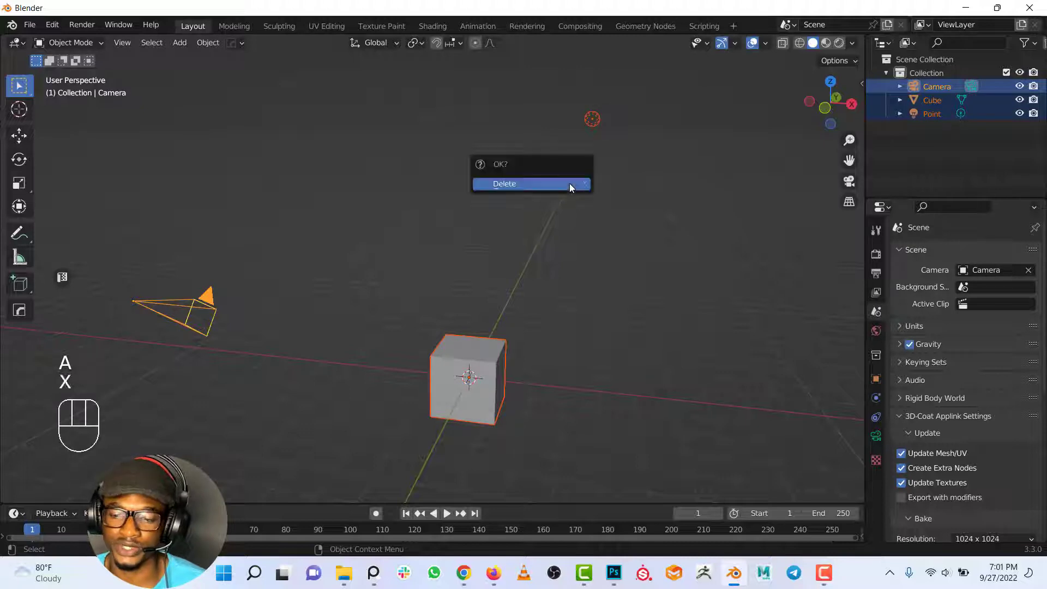
{"action": "left_click", "coordinate": [569, 183]}
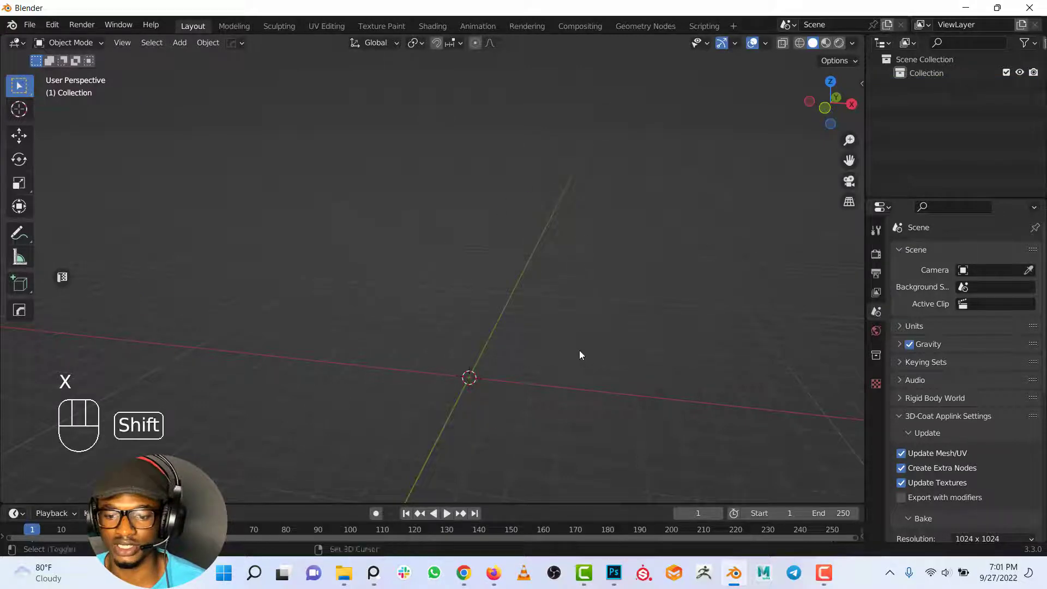
Add a cylinder mesh at the world origin.
{"action": "middle_click_drag", "start_coordinate": [579, 354], "coordinate": [568, 264], "text": "shift"}
{"action": "scroll", "coordinate": [549, 280], "scroll_direction": "up", "scroll_amount": 2}
{"action": "middle_click_drag", "start_coordinate": [540, 315], "coordinate": [490, 303], "text": "shift"}
{"action": "scroll", "coordinate": [452, 274], "scroll_direction": "up", "scroll_amount": 2}
{"action": "scroll", "coordinate": [458, 253], "scroll_direction": "up", "scroll_amount": 2}
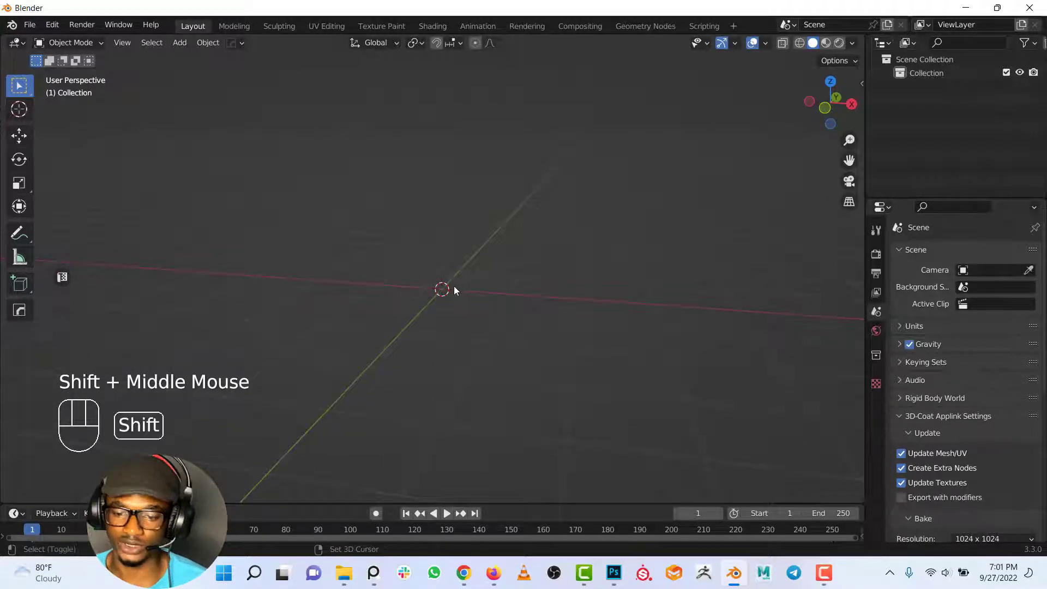
{"action": "key", "text": "shift+a"}
{"action": "mouse_move", "coordinate": [437, 267]}
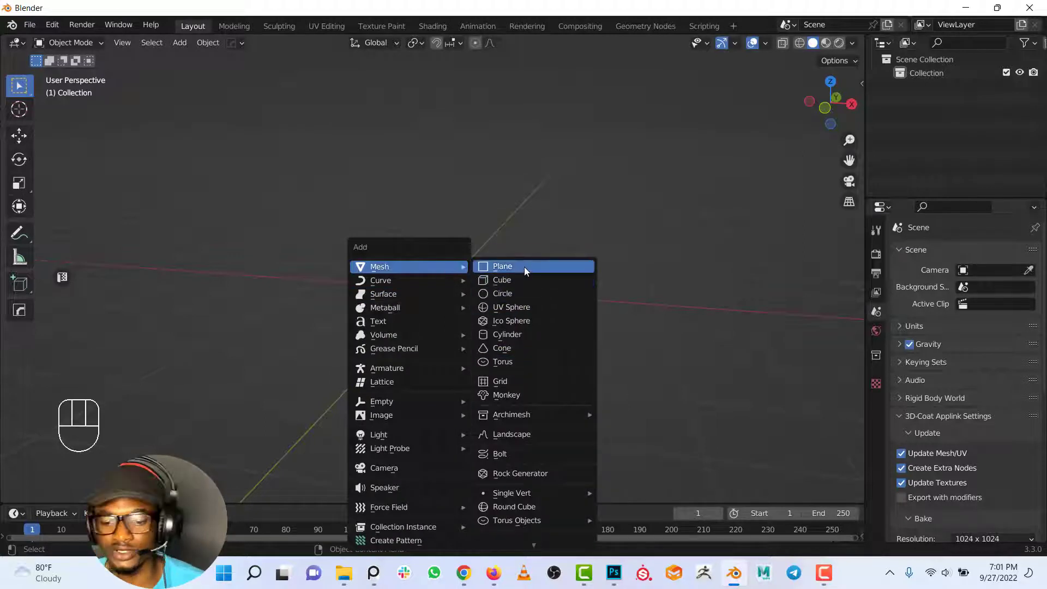
{"action": "left_click", "coordinate": [510, 335]}
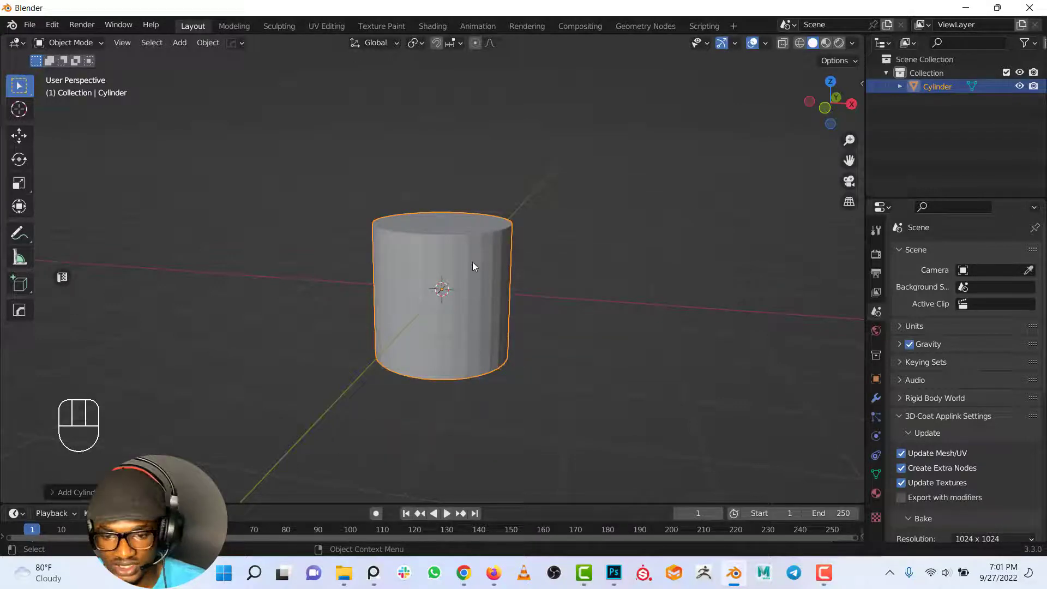
Set the new cylinder's vertex count to 20.
{"action": "middle_click_drag", "start_coordinate": [473, 263], "coordinate": [473, 271]}
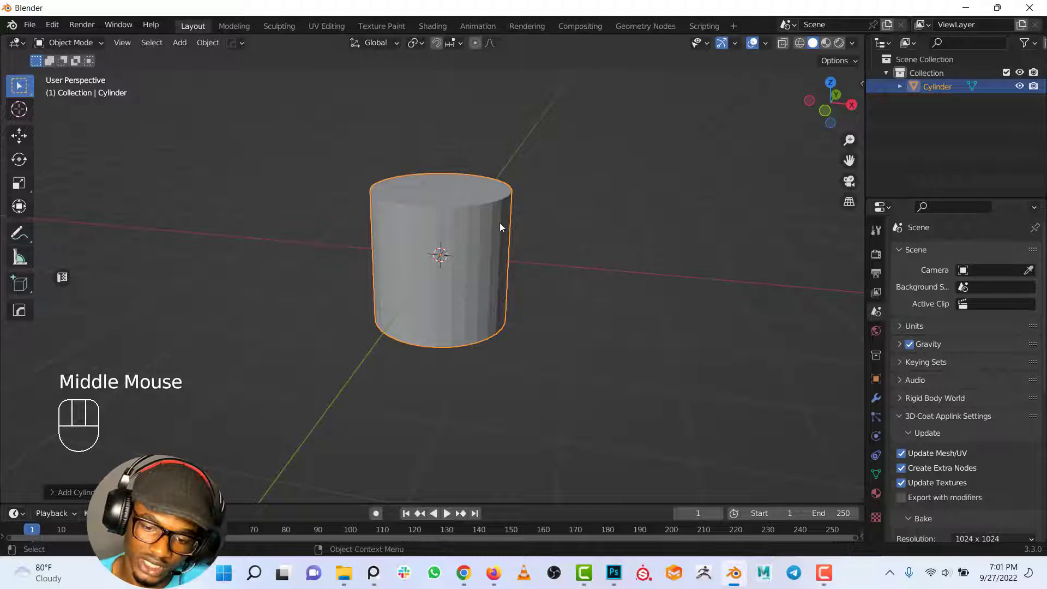
{"action": "left_click", "coordinate": [65, 493]}
{"action": "double_click", "coordinate": [176, 330]}
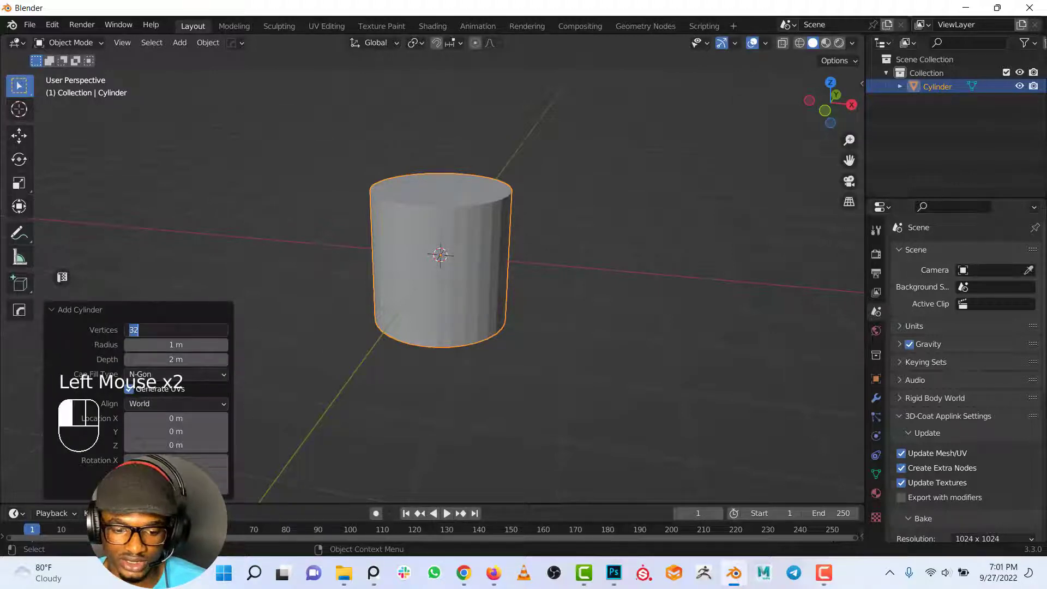
{"action": "type", "text": "20"}
{"action": "key", "text": "Return"}
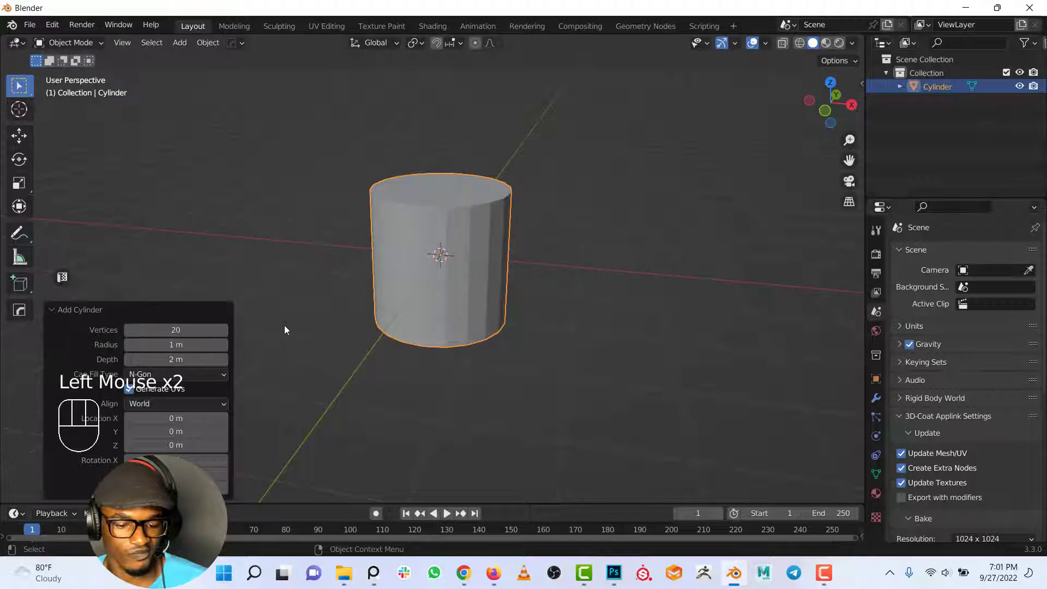
{"action": "left_click", "coordinate": [67, 310]}
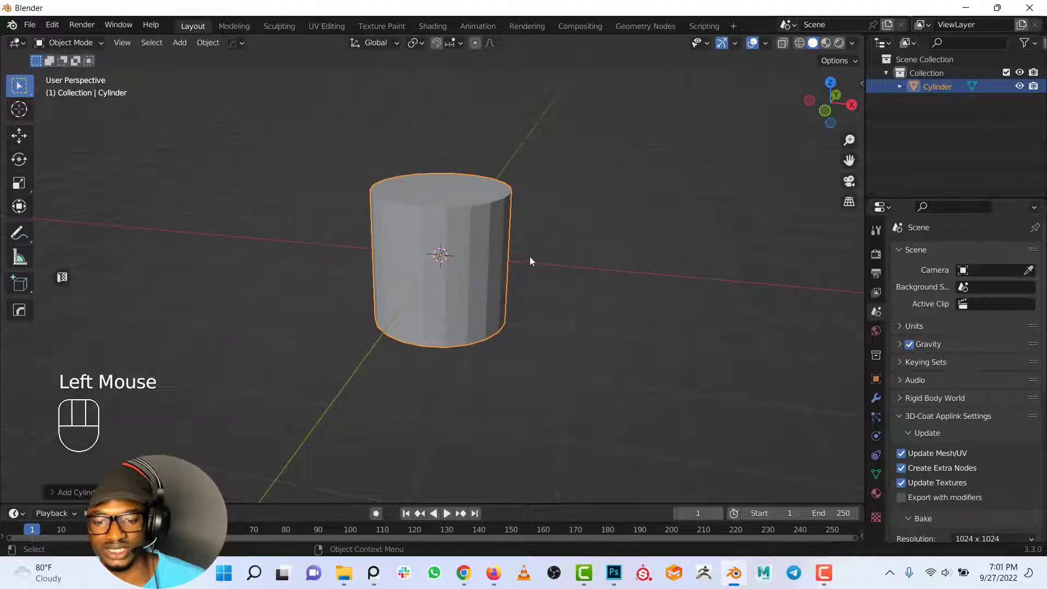
Open the cylinder's mesh in Edit Mode, seen from the right in orthographic view.
{"action": "middle_click_drag", "start_coordinate": [485, 206], "coordinate": [554, 266], "text": "shift"}
{"action": "scroll", "coordinate": [545, 271], "scroll_direction": "up", "scroll_amount": 4}
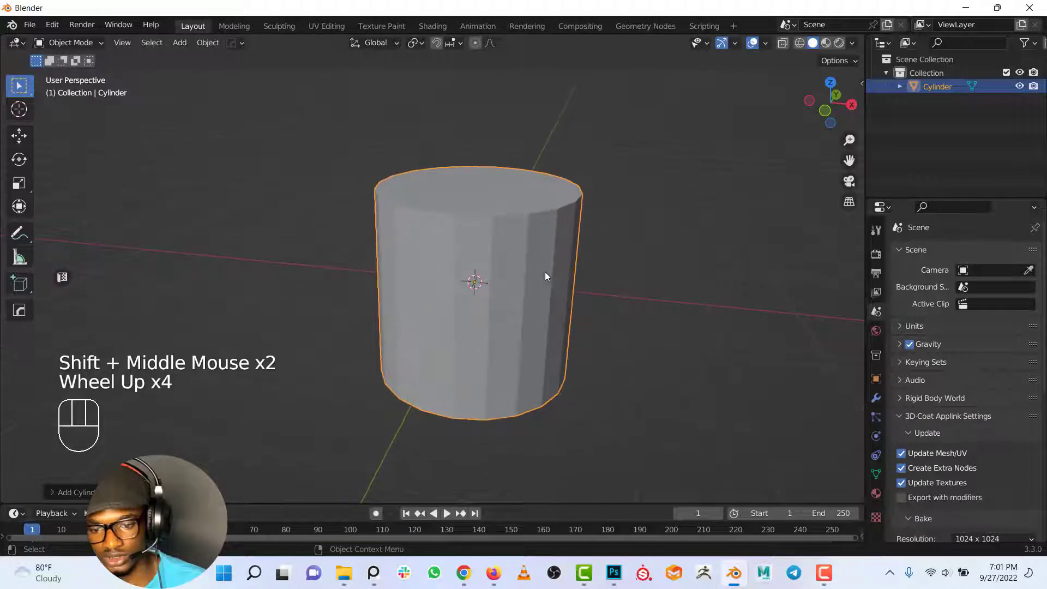
{"action": "key", "text": "Tab"}
{"action": "scroll", "coordinate": [545, 296], "scroll_direction": "down", "scroll_amount": 1}
{"action": "scroll", "coordinate": [545, 296], "scroll_direction": "down", "scroll_amount": 1}
{"action": "middle_click_drag", "start_coordinate": [544, 296], "coordinate": [565, 295]}
{"action": "scroll", "coordinate": [565, 295], "scroll_direction": "up", "scroll_amount": 1}
{"action": "key", "text": "KP_1"}
{"action": "scroll", "coordinate": [604, 327], "scroll_direction": "down", "scroll_amount": 2}
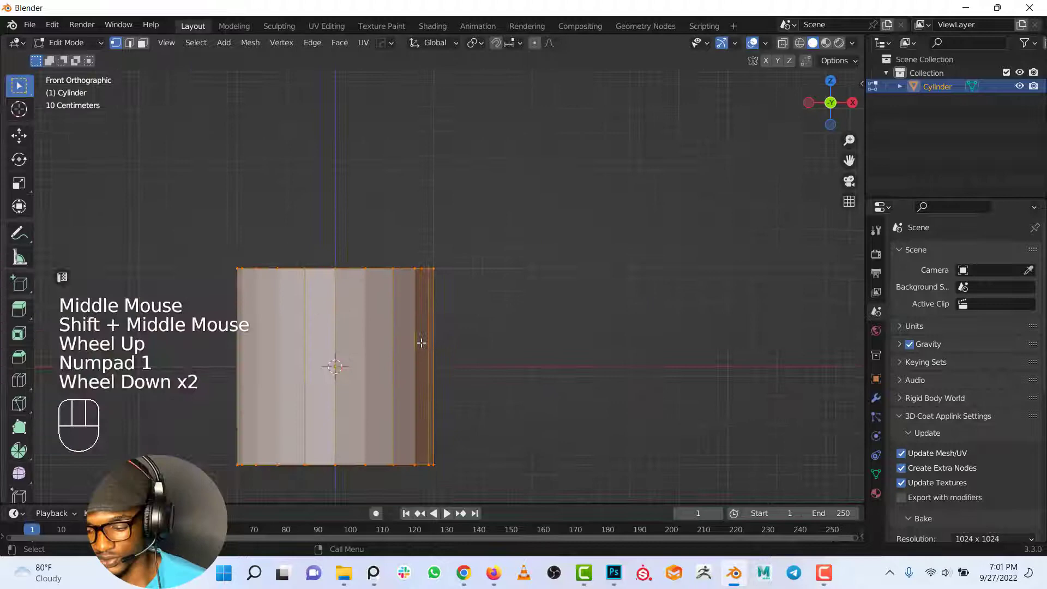
{"action": "middle_click_drag", "start_coordinate": [421, 344], "coordinate": [511, 247], "text": "shift"}
{"action": "scroll", "coordinate": [518, 276], "scroll_direction": "up", "scroll_amount": 1}
{"action": "scroll", "coordinate": [522, 320], "scroll_direction": "down", "scroll_amount": 1}
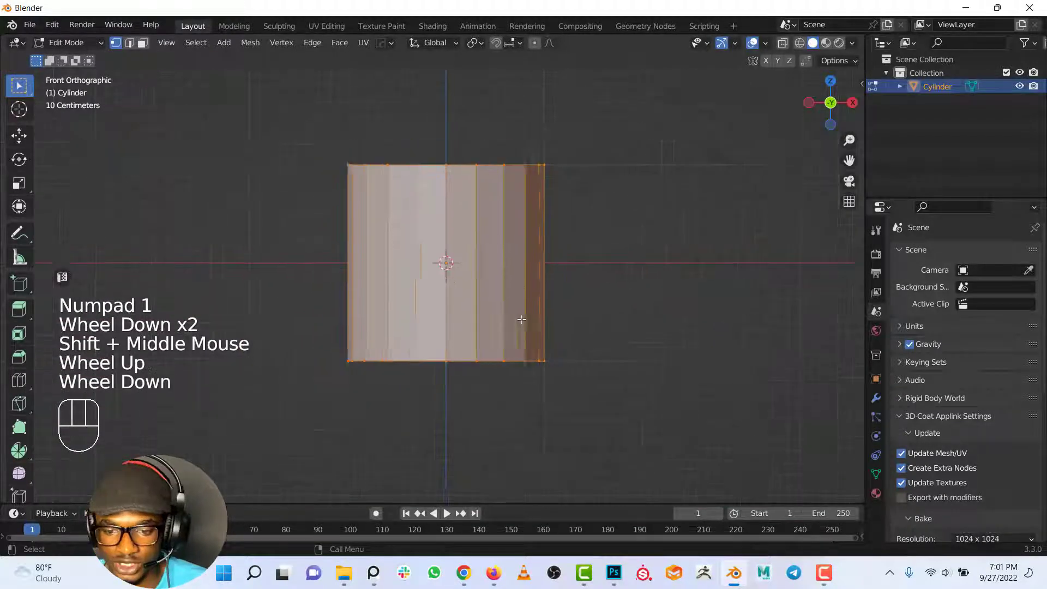
{"action": "mouse_move", "coordinate": [510, 334]}
{"action": "middle_mouse_down"}
{"action": "mouse_move", "coordinate": [482, 293]}
{"action": "mouse_move", "coordinate": [504, 327]}
{"action": "middle_mouse_up"}
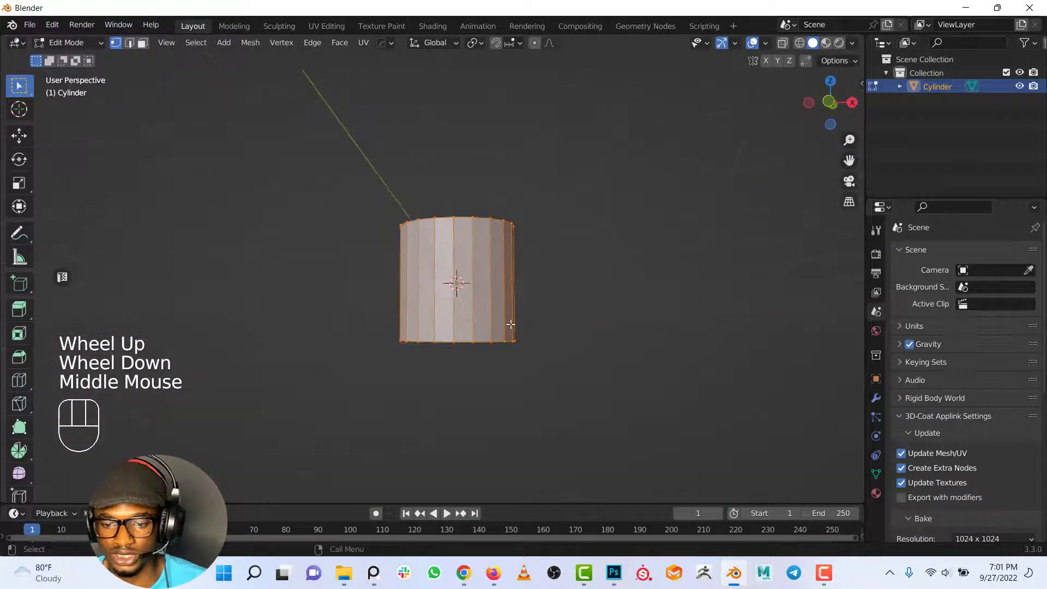
{"action": "key", "text": "KP_3"}
{"action": "scroll", "coordinate": [692, 324], "scroll_direction": "down", "scroll_amount": 2}
{"action": "middle_click_drag", "start_coordinate": [699, 316], "coordinate": [570, 320], "text": "shift"}
{"action": "scroll", "coordinate": [589, 311], "scroll_direction": "up", "scroll_amount": 3}
{"action": "middle_click_drag", "start_coordinate": [600, 267], "coordinate": [544, 300], "text": "shift"}
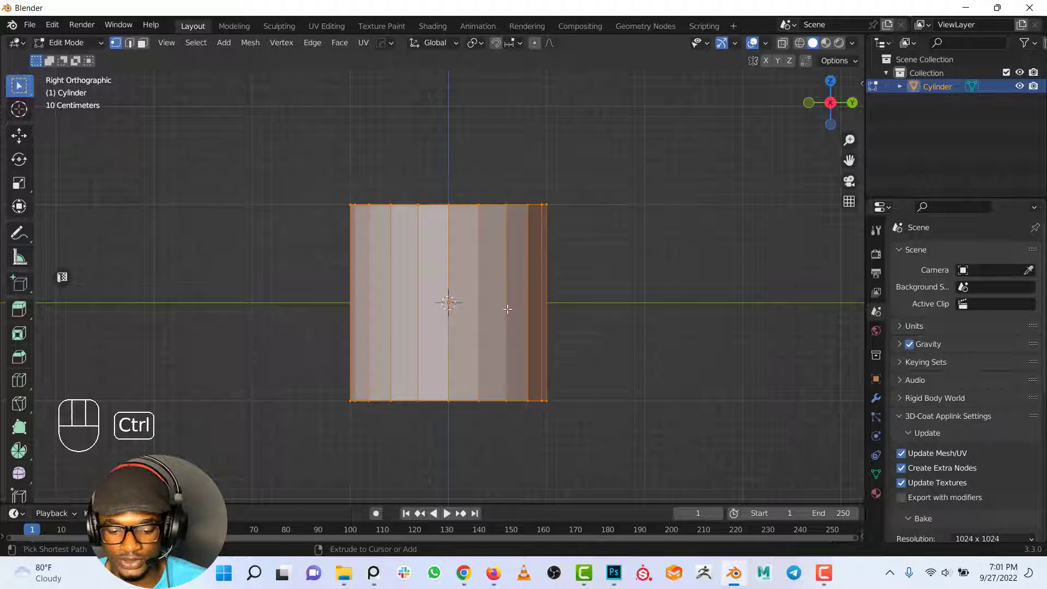
{"action": "key", "text": "ctrl+r"}
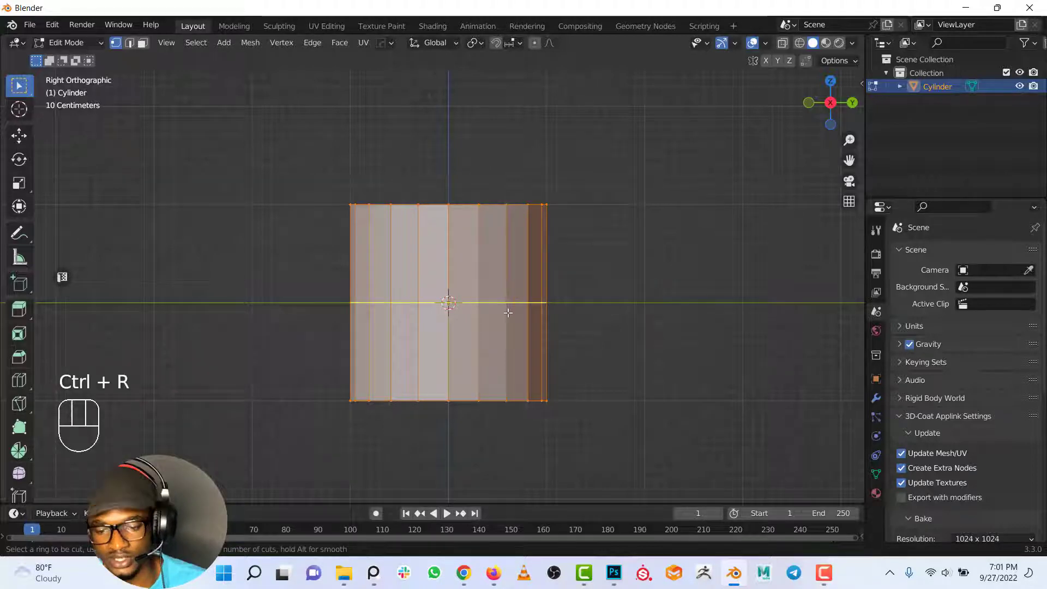
{"action": "left_click", "coordinate": [508, 312]}
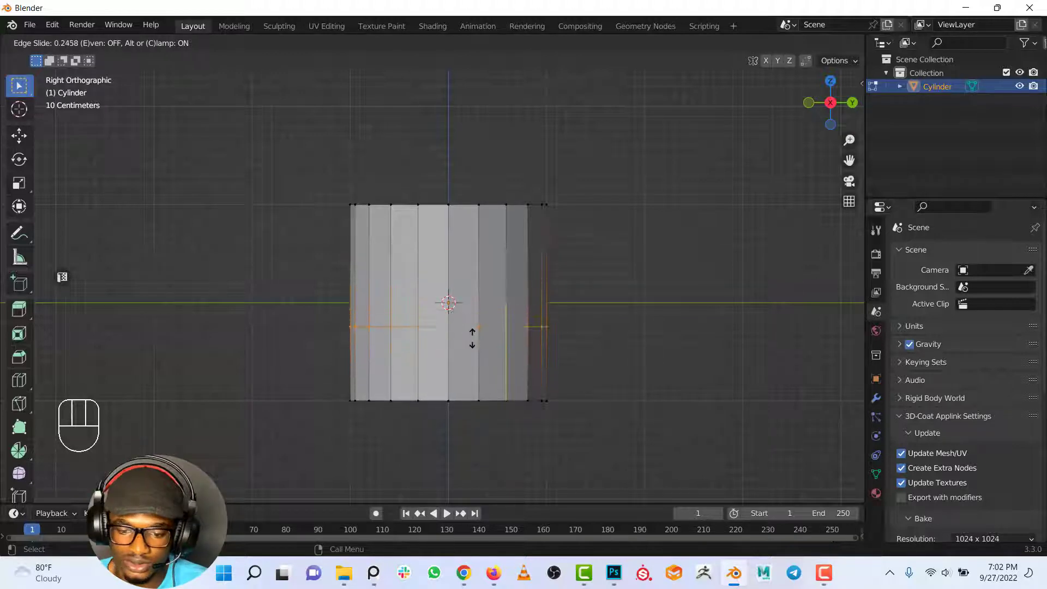
{"action": "right_click", "coordinate": [470, 299]}
{"action": "key", "text": "ctrl+z"}
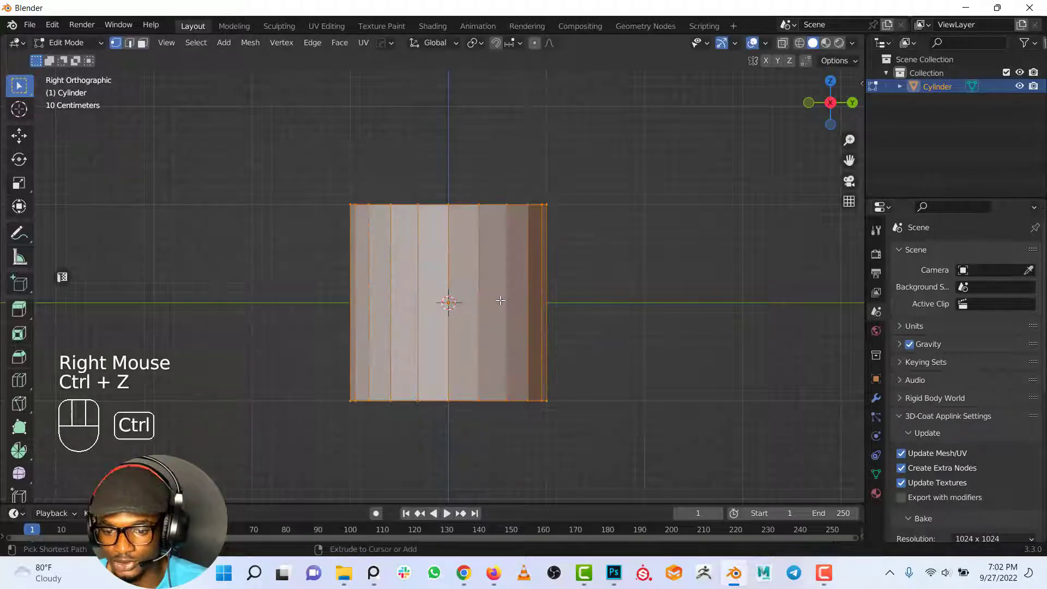
Add a horizontal loop cut slightly below the cylinder's middle and scale that loop outward to about 1.49.
{"action": "key", "text": "ctrl+r"}
{"action": "left_click", "coordinate": [501, 294]}
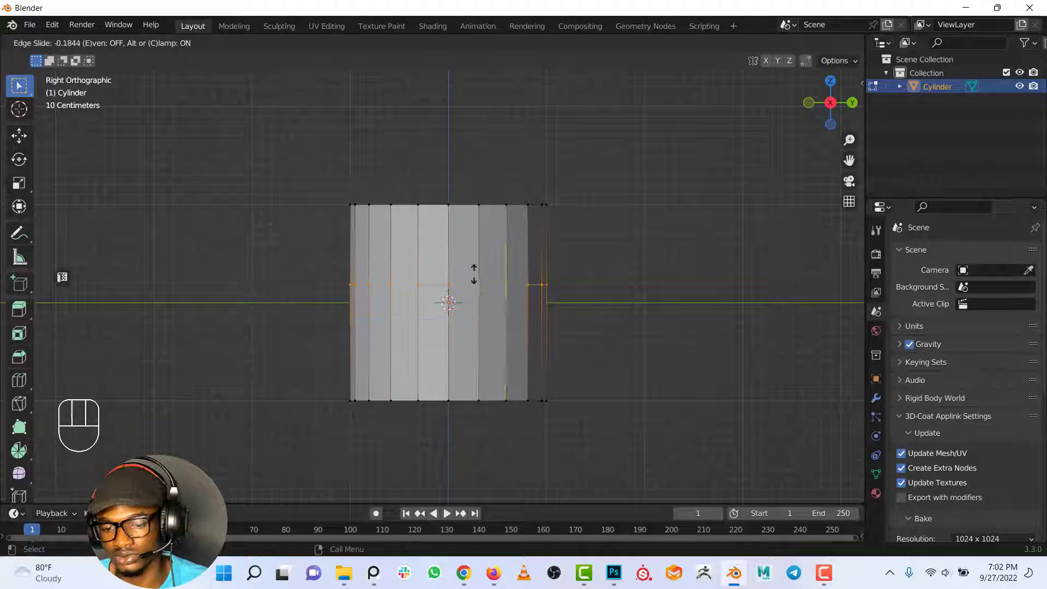
{"action": "left_click", "coordinate": [486, 322]}
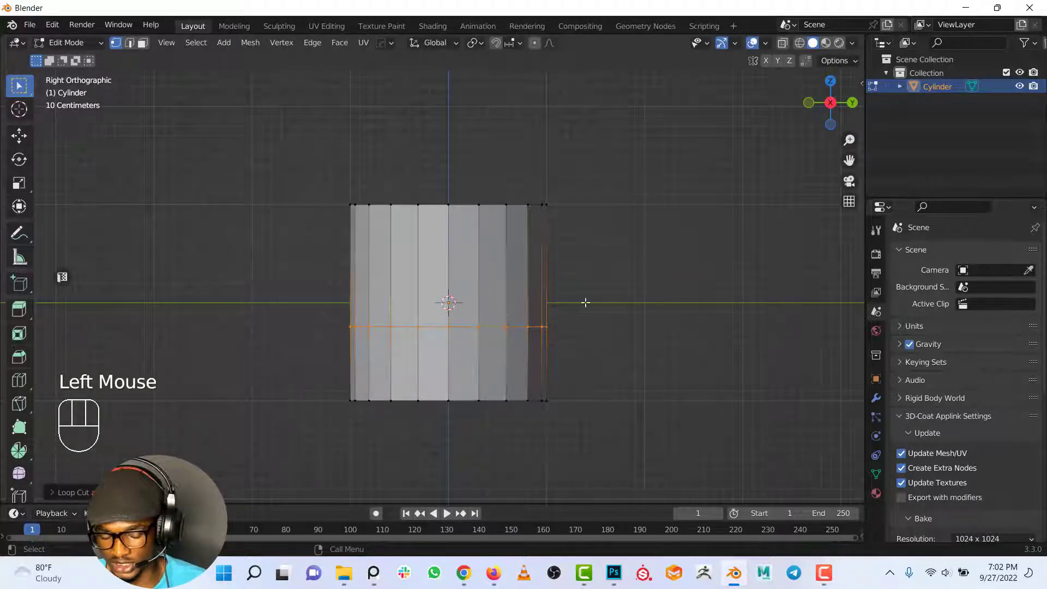
{"action": "key", "text": "s"}
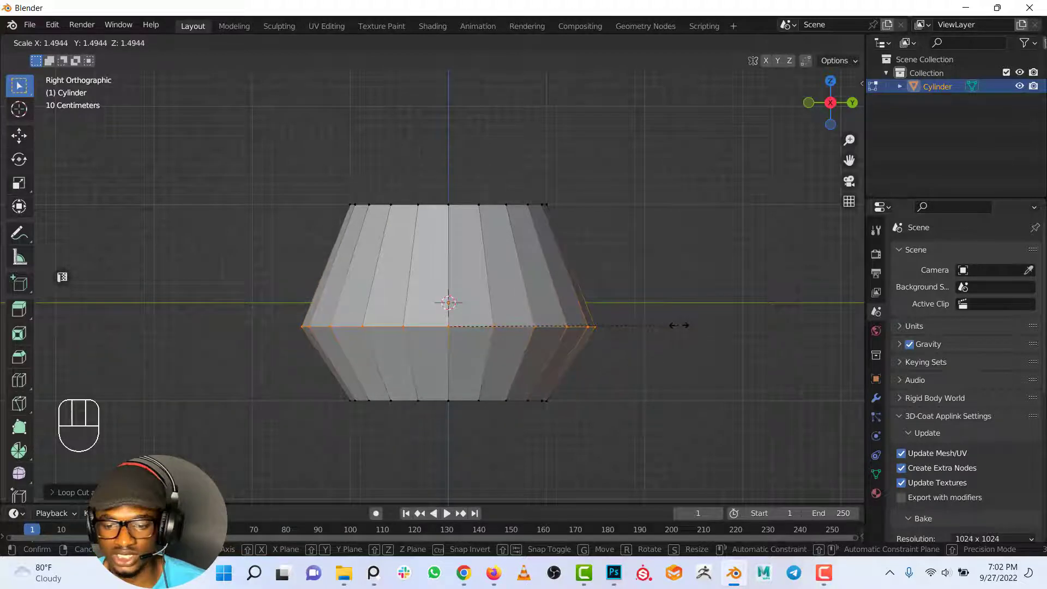
{"action": "left_click", "coordinate": [679, 325]}
Delete the top face of the bulged cylinder in face select mode.
{"action": "scroll", "coordinate": [679, 325], "scroll_direction": "down", "scroll_amount": 2}
{"action": "middle_click_drag", "start_coordinate": [679, 325], "coordinate": [327, 164]}
{"action": "scroll", "coordinate": [246, 83], "scroll_direction": "up", "scroll_amount": 2}
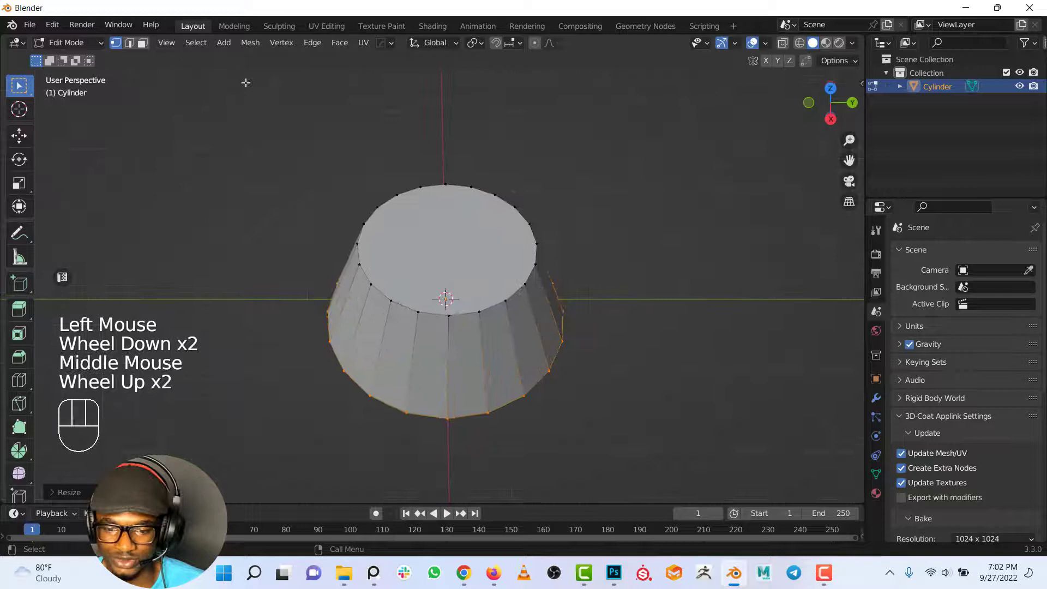
{"action": "left_click", "coordinate": [143, 43]}
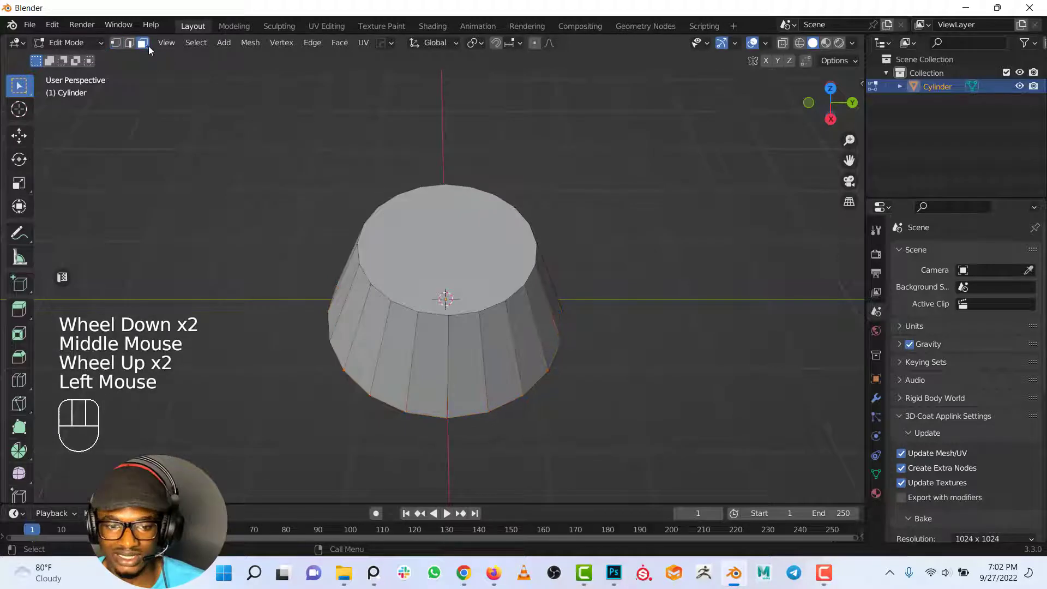
{"action": "left_click", "coordinate": [432, 229]}
{"action": "key", "text": "x"}
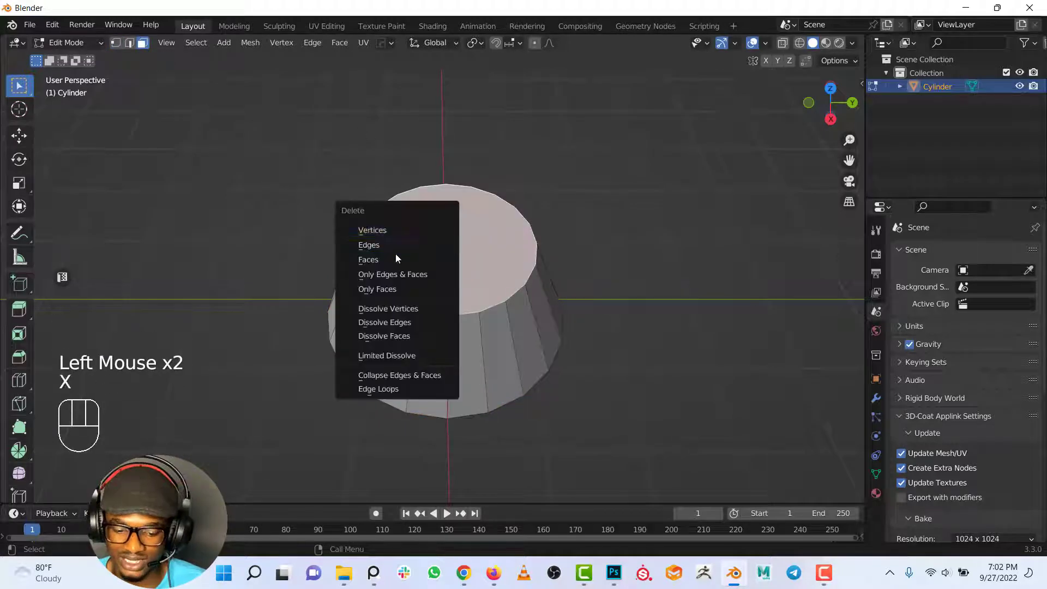
{"action": "left_click", "coordinate": [395, 256]}
Inset the bottom face of the cylinder to about half its width.
{"action": "scroll", "coordinate": [498, 233], "scroll_direction": "down", "scroll_amount": 2}
{"action": "middle_click_drag", "start_coordinate": [497, 233], "coordinate": [439, 345]}
{"action": "left_click", "coordinate": [441, 330]}
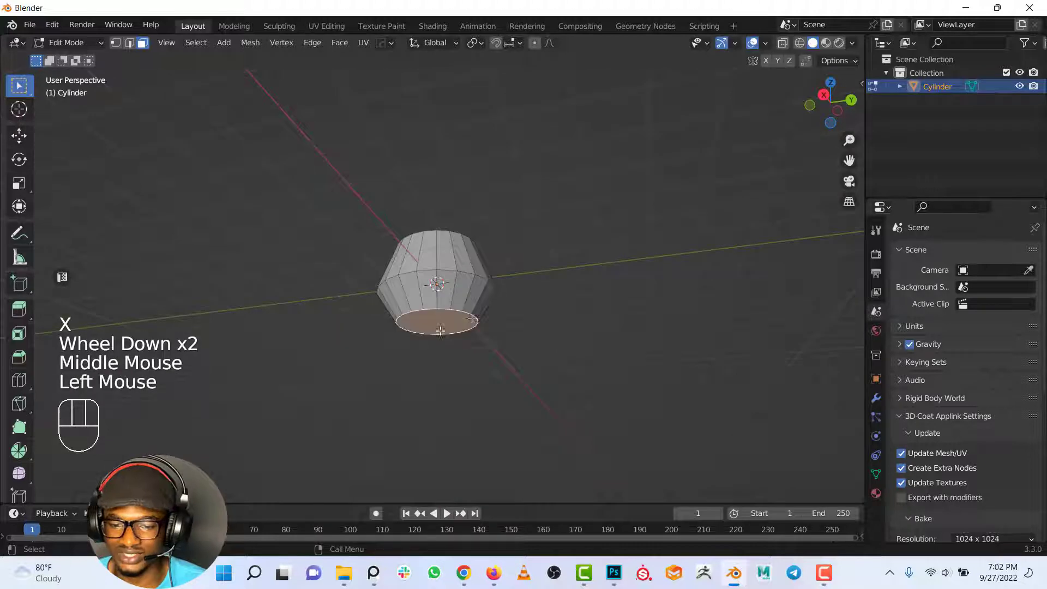
{"action": "key", "text": "i"}
{"action": "left_click", "coordinate": [531, 301]}
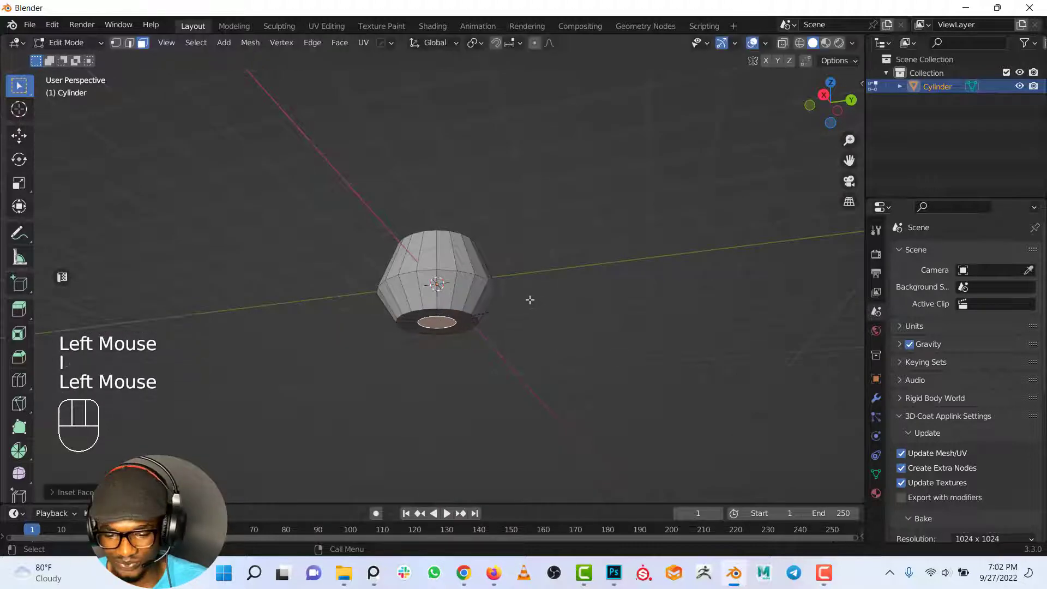
{"action": "key", "text": "r"}
{"action": "key", "text": "Escape"}
Extrude the inset bottom face down into a stem, then extrude its end again and scale it about 2.76 into a base.
{"action": "key", "text": "e"}
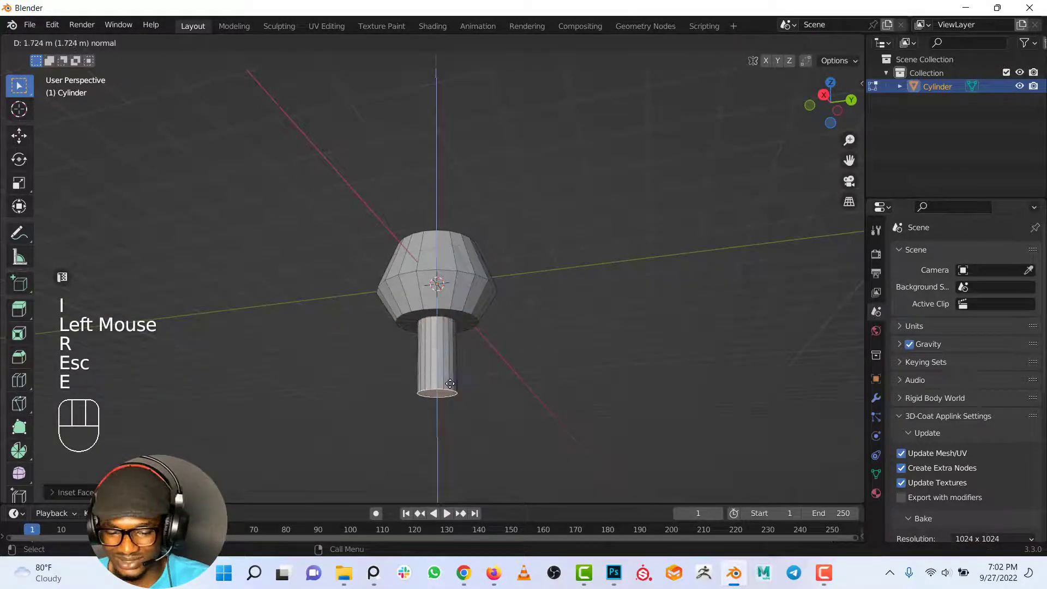
{"action": "left_click", "coordinate": [486, 404]}
{"action": "key", "text": "e"}
{"action": "left_click", "coordinate": [496, 408]}
{"action": "key", "text": "s"}
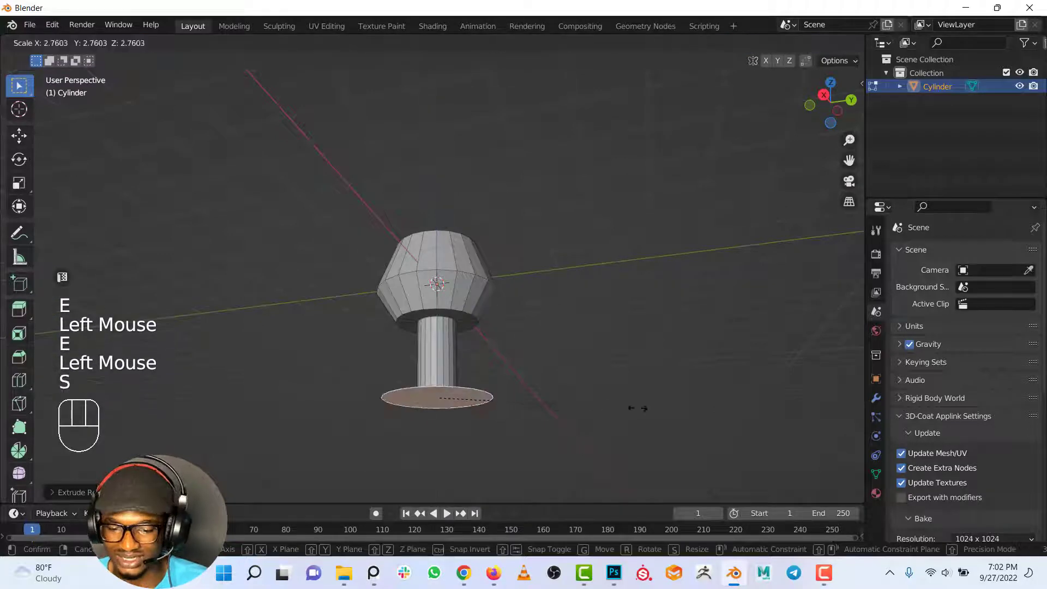
{"action": "left_click", "coordinate": [642, 409]}
Undo all the mesh edits and the cylinder's creation, back to the empty scene.
{"action": "scroll", "coordinate": [485, 222], "scroll_direction": "down", "scroll_amount": 1}
{"action": "scroll", "coordinate": [485, 223], "scroll_direction": "down", "scroll_amount": 1}
{"action": "middle_click_drag", "start_coordinate": [488, 229], "coordinate": [502, 257]}
{"action": "scroll", "coordinate": [510, 264], "scroll_direction": "up", "scroll_amount": 4}
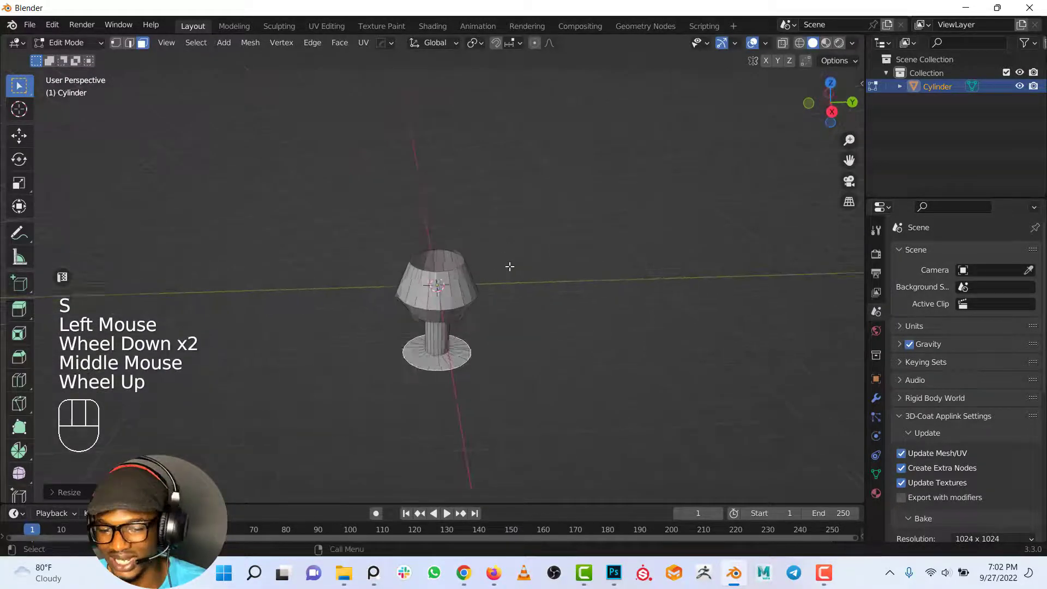
{"action": "key", "text": "ctrl+z"}
{"action": "key", "text": "ctrl+z"}
{"action": "key", "text": "ctrl+z"}
{"action": "key", "text": "ctrl+z"}
{"action": "key", "text": "ctrl+z"}
{"action": "key", "text": "ctrl+z"}
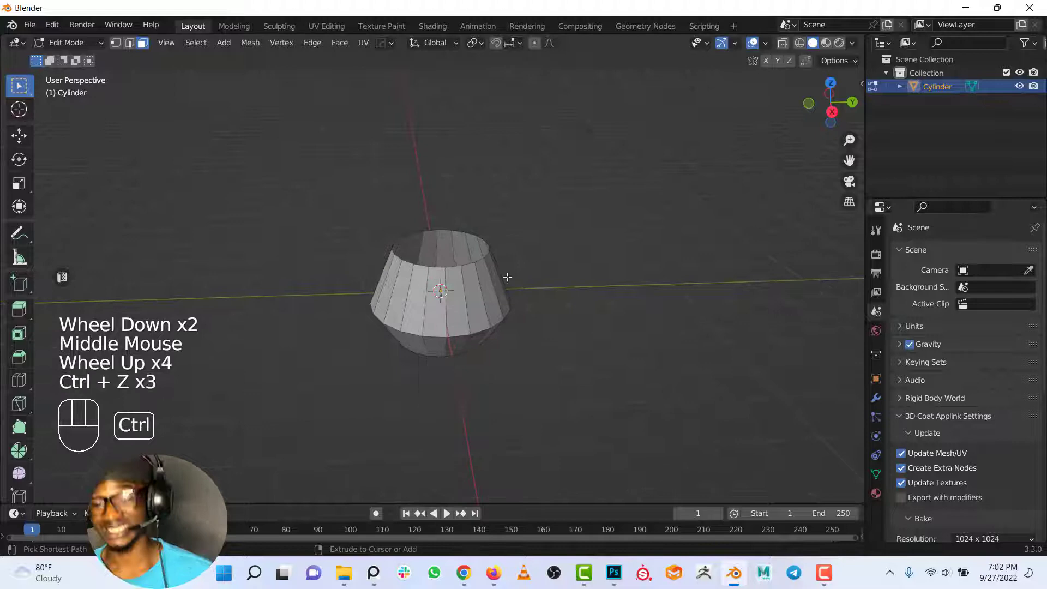
{"action": "key", "text": "ctrl+z"}
{"action": "key", "text": "ctrl+z"}
{"action": "key", "text": "ctrl+z"}
{"action": "key", "text": "ctrl+z"}
{"action": "key", "text": "ctrl+z"}
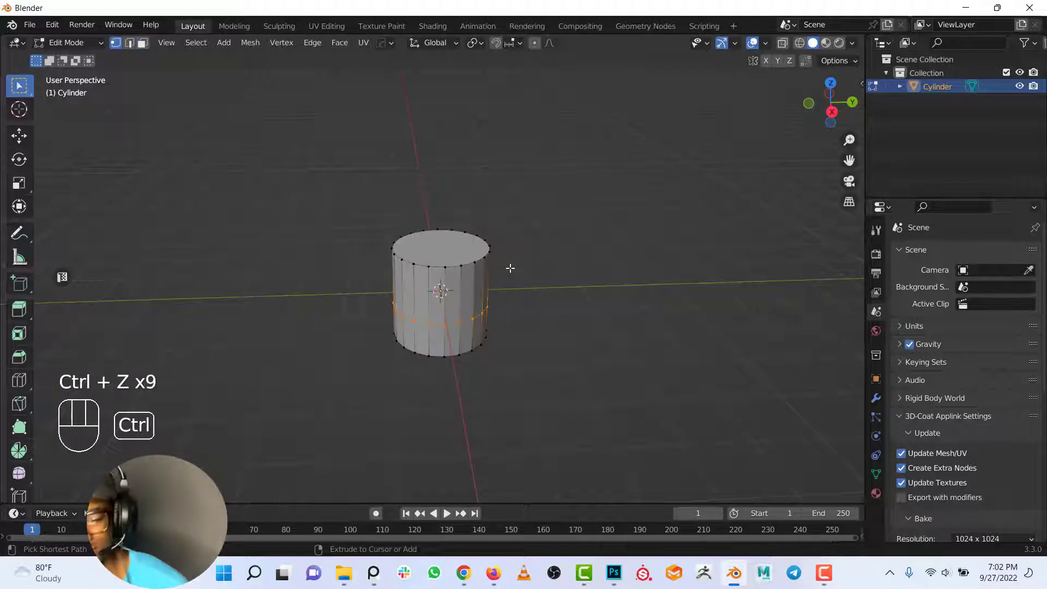
{"action": "key", "text": "ctrl+z"}
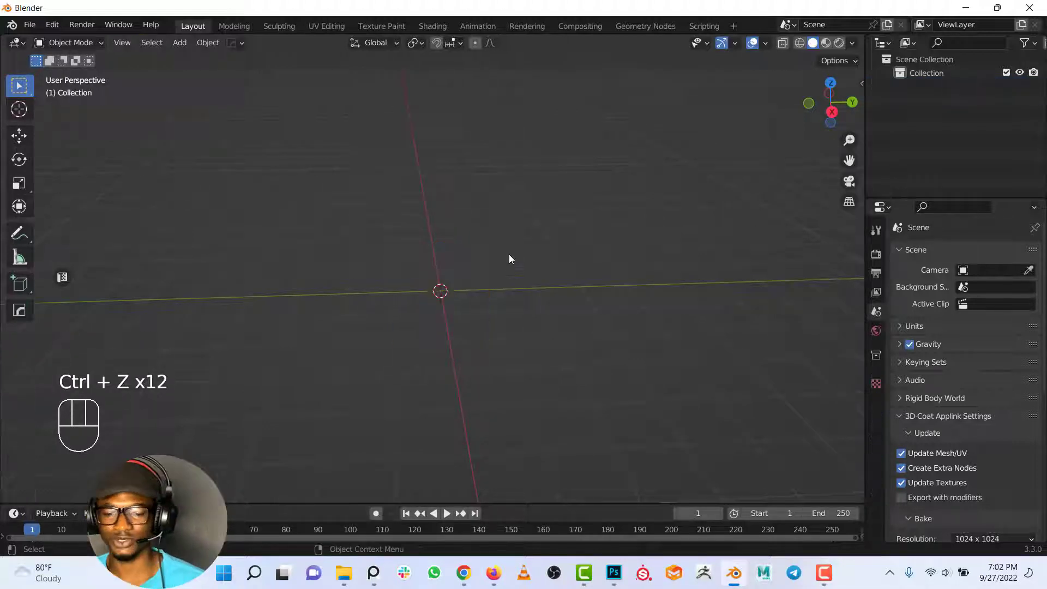
Add a new cylinder mesh at the origin while in the front orthographic view.
{"action": "key", "text": "KP_1"}
{"action": "scroll", "coordinate": [501, 259], "scroll_direction": "up", "scroll_amount": 2}
{"action": "middle_click_drag", "start_coordinate": [498, 262], "coordinate": [461, 268], "text": "shift"}
{"action": "scroll", "coordinate": [440, 242], "scroll_direction": "up", "scroll_amount": 2}
{"action": "key", "text": "shift+a"}
{"action": "mouse_move", "coordinate": [406, 238]}
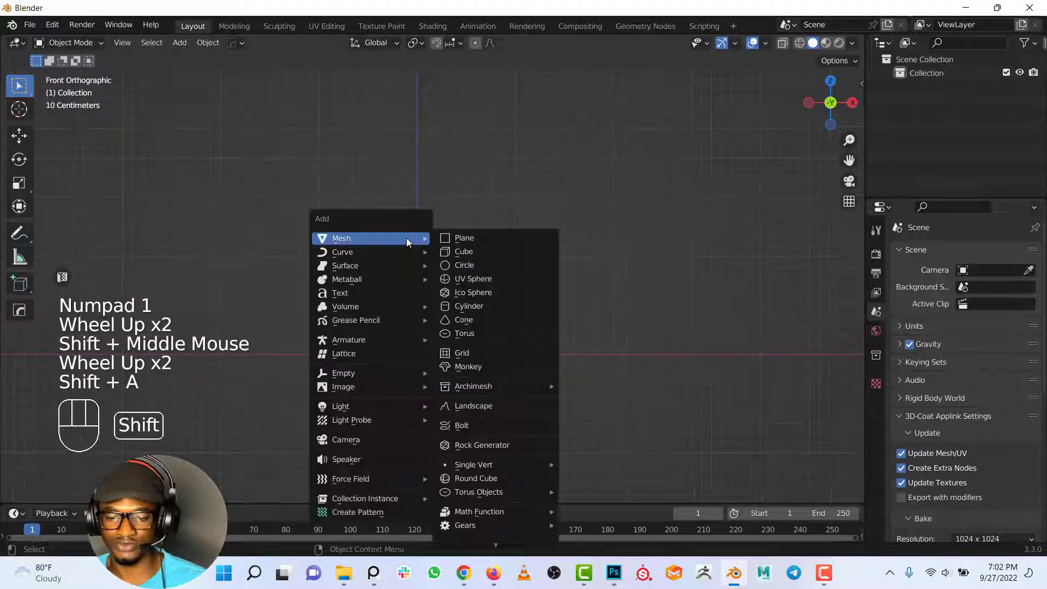
{"action": "left_click", "coordinate": [469, 305]}
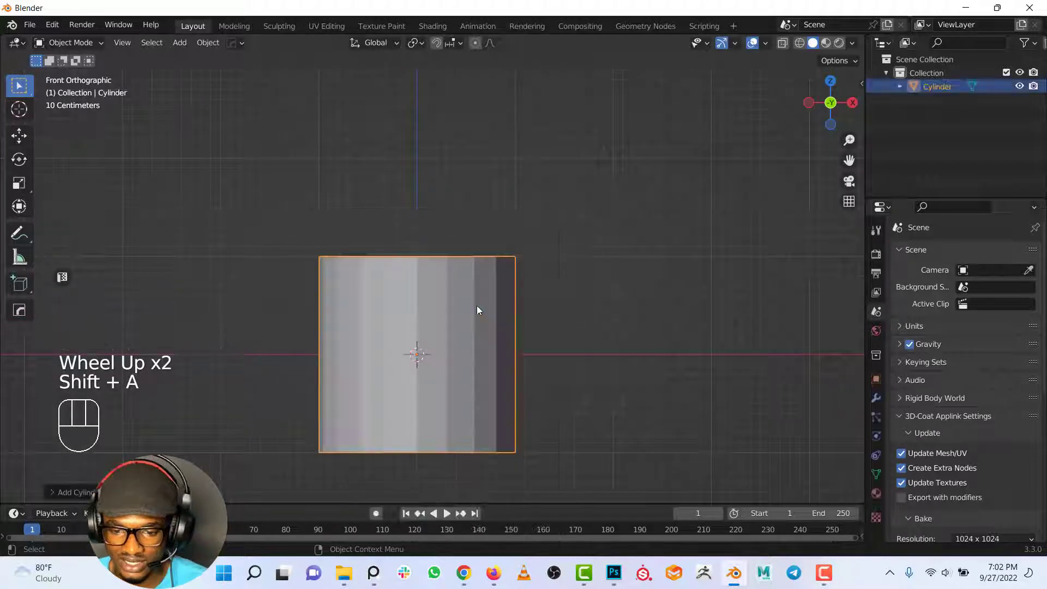
Move the cylinder straight up along Z until its bottom face rests on the ground line.
{"action": "middle_click_drag", "start_coordinate": [476, 305], "coordinate": [501, 326], "text": "shift"}
{"action": "key", "text": "g"}
{"action": "key", "text": "z"}
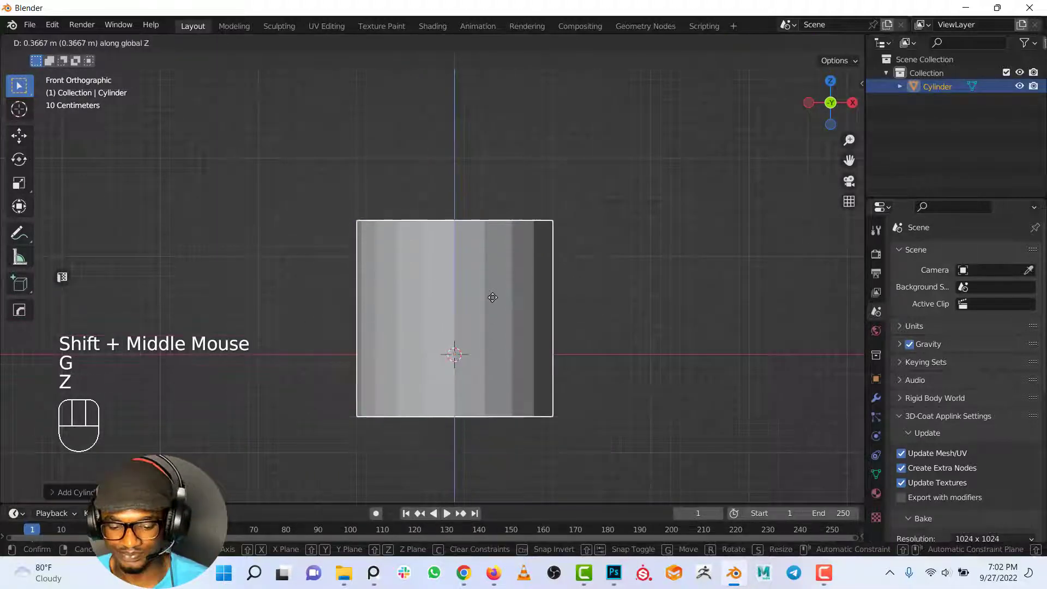
{"action": "left_click", "coordinate": [492, 250]}
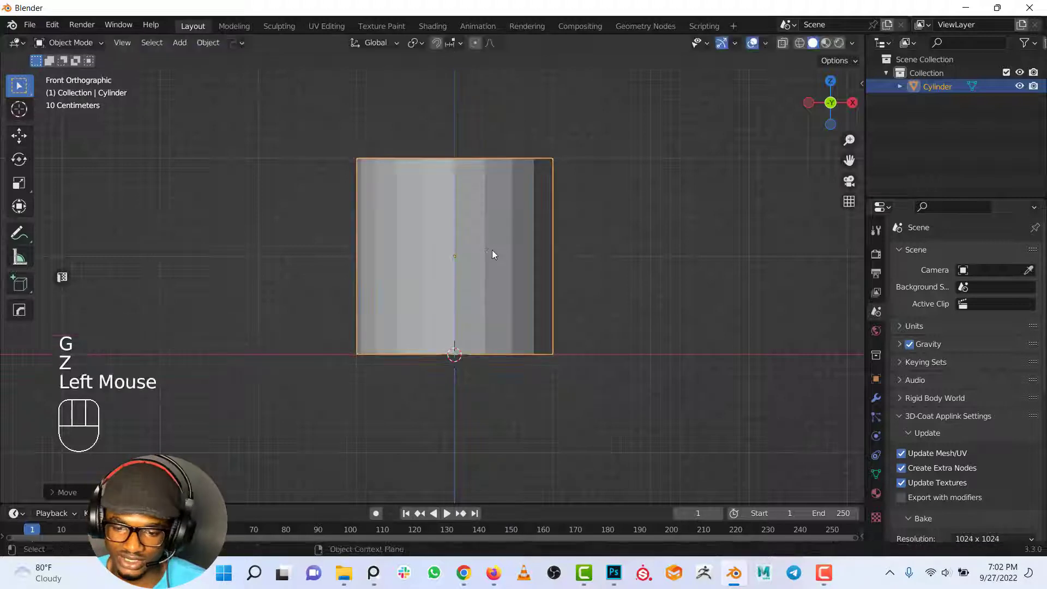
In edit mode with face selection, inset the cylinder's top face by about 0.13 m.
{"action": "scroll", "coordinate": [500, 193], "scroll_direction": "down", "scroll_amount": 1}
{"action": "middle_click_drag", "start_coordinate": [499, 192], "coordinate": [495, 234]}
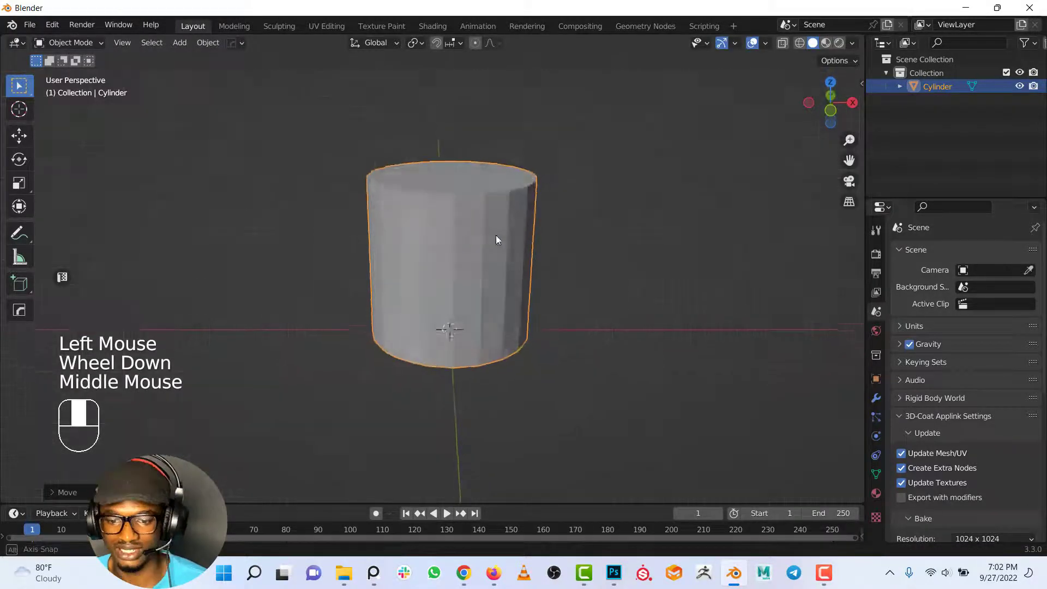
{"action": "key", "text": "Tab"}
{"action": "middle_click_drag", "start_coordinate": [441, 166], "coordinate": [425, 207], "text": "shift"}
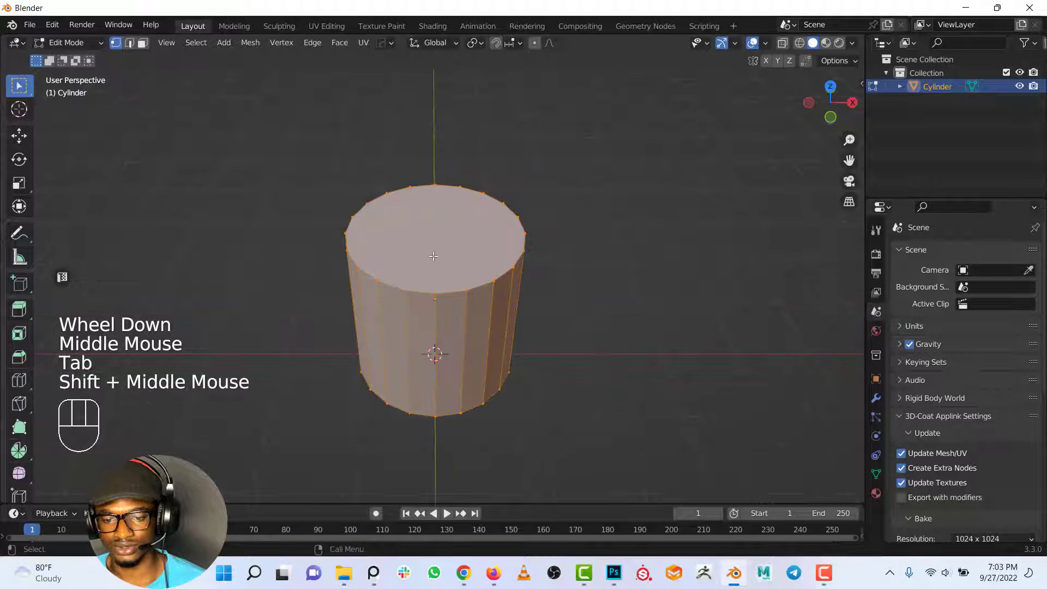
{"action": "left_click", "coordinate": [144, 43]}
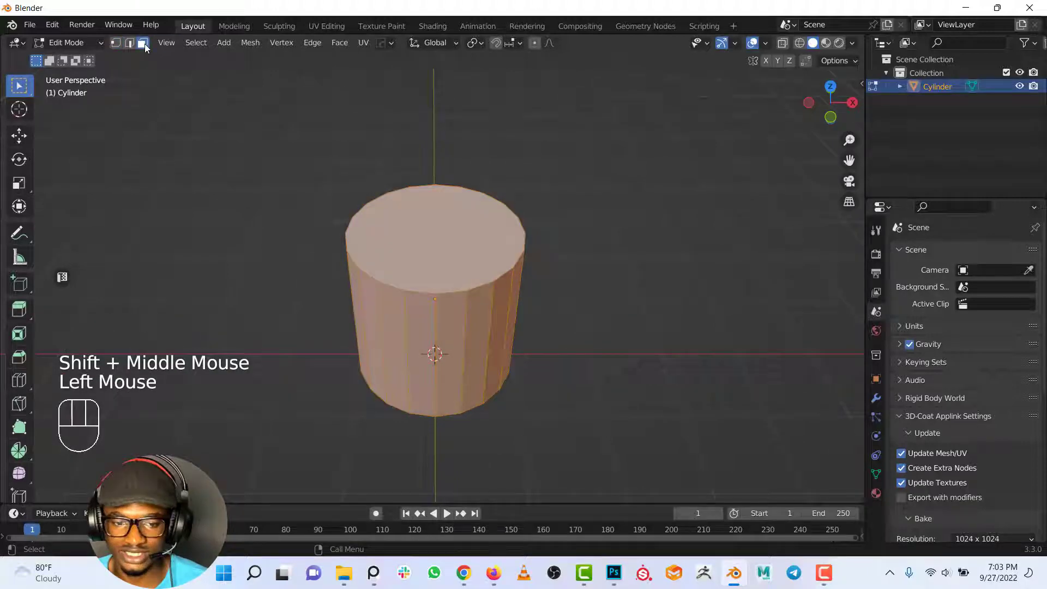
{"action": "left_click", "coordinate": [453, 242]}
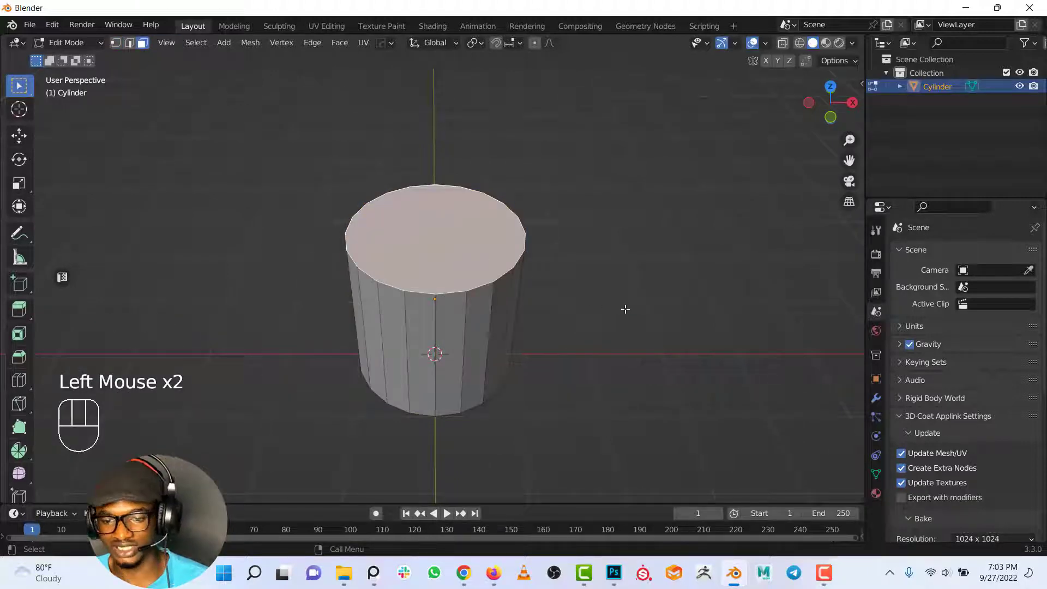
{"action": "key", "text": "i"}
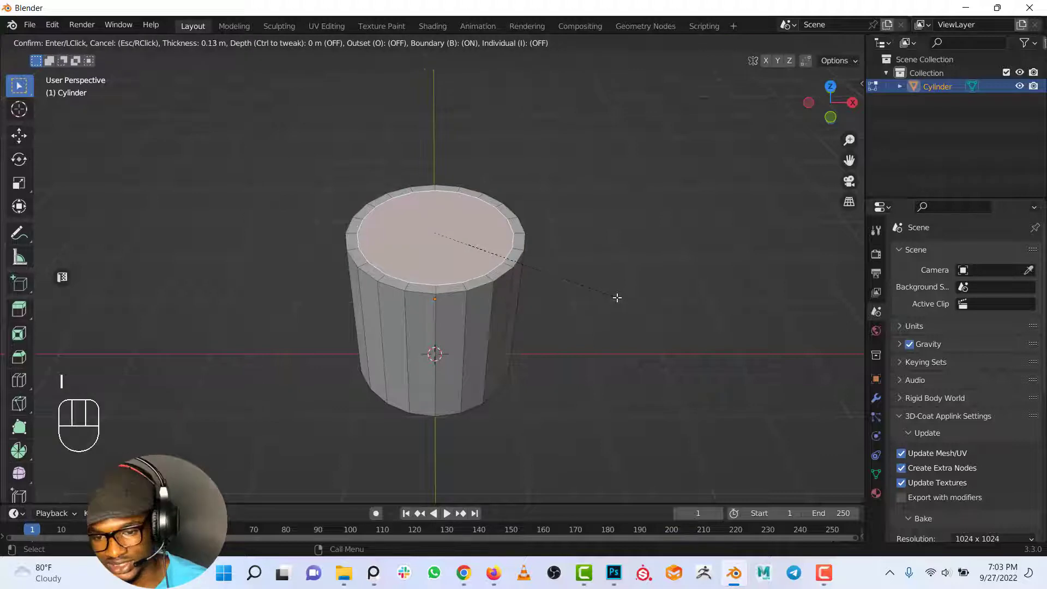
{"action": "left_click", "coordinate": [617, 297]}
Extrude the inset top face down inside the cylinder to hollow it out, leaving a thick floor.
{"action": "middle_click_drag", "start_coordinate": [383, 306], "coordinate": [424, 202]}
{"action": "key", "text": "e"}
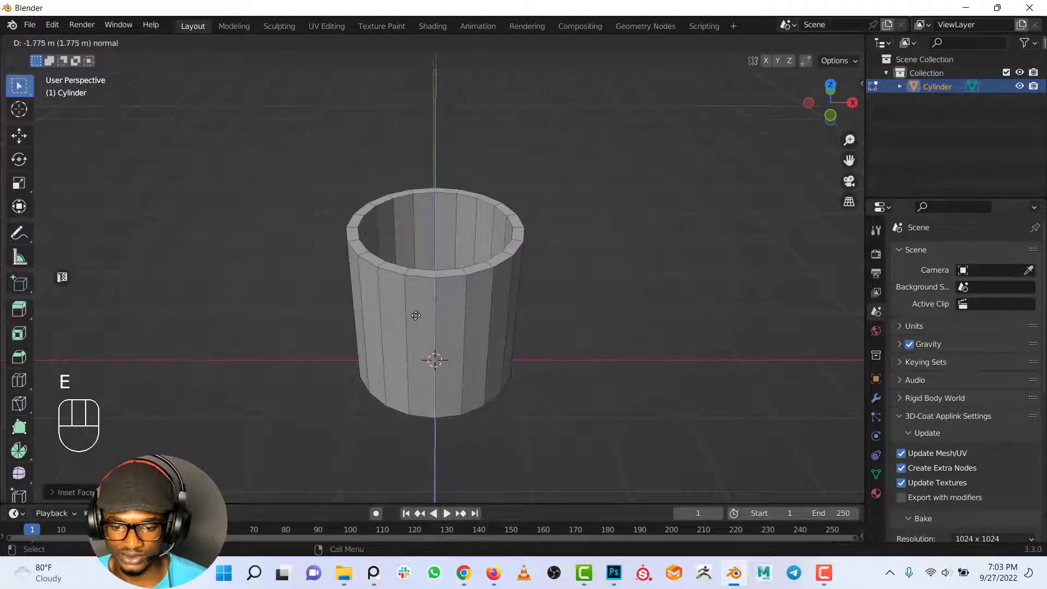
{"action": "left_click", "coordinate": [432, 358]}
Display the hollowed cylinder in wireframe from the front orthographic view.
{"action": "key", "text": "shift+z"}
{"action": "scroll", "coordinate": [436, 300], "scroll_direction": "up", "scroll_amount": 1}
{"action": "middle_click_drag", "start_coordinate": [435, 300], "coordinate": [516, 248]}
{"action": "scroll", "coordinate": [491, 264], "scroll_direction": "down", "scroll_amount": 2}
{"action": "key", "text": "KP_1"}
{"action": "scroll", "coordinate": [495, 303], "scroll_direction": "up", "scroll_amount": 2}
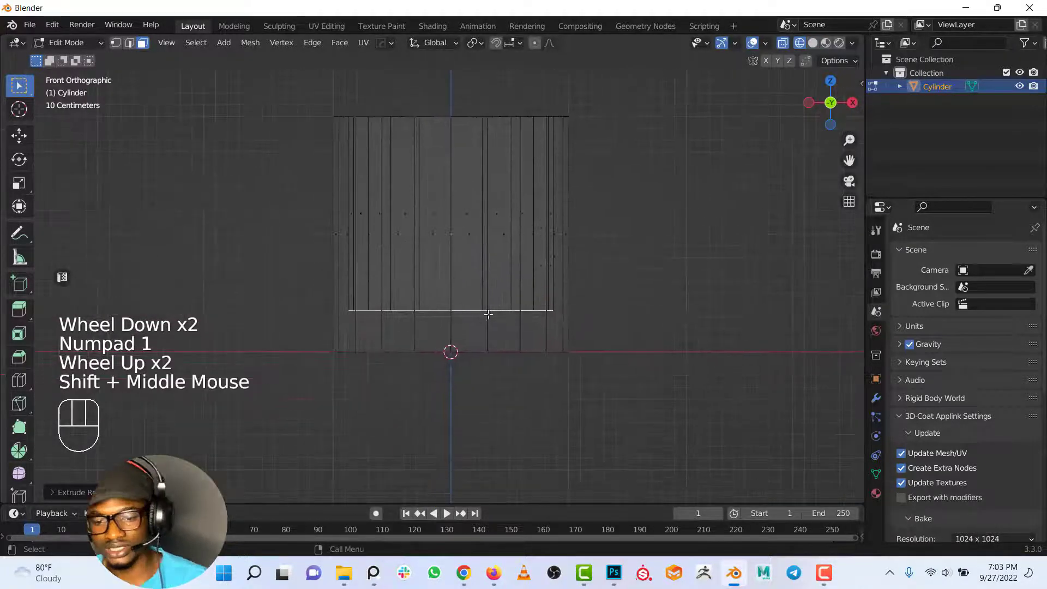
Compare the hollowed cylinder in solid and wireframe shading, ending in wireframe.
{"action": "left_click", "coordinate": [813, 43]}
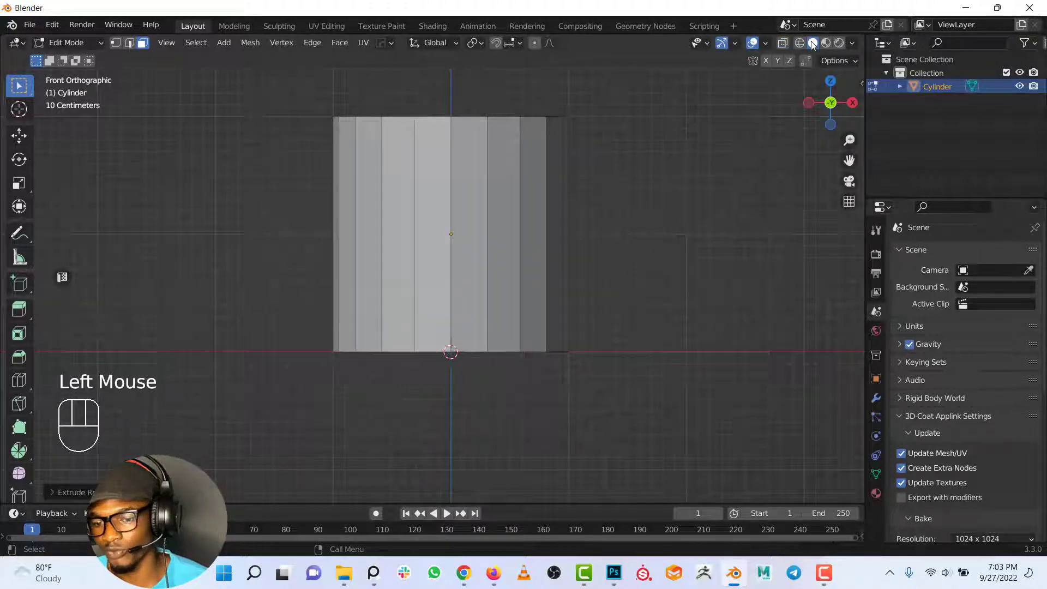
{"action": "left_click", "coordinate": [802, 47]}
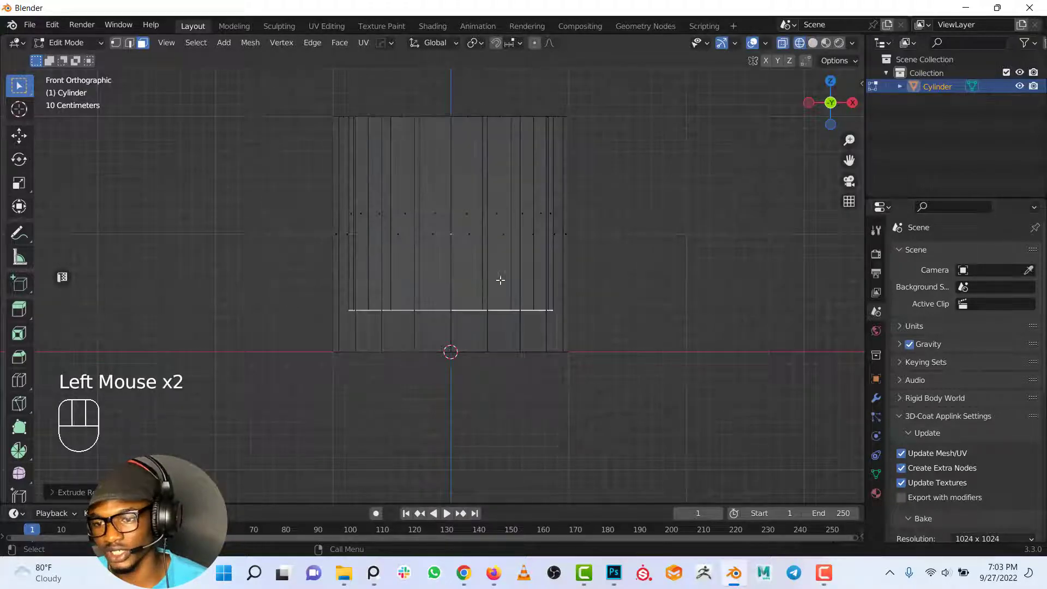
{"action": "scroll", "coordinate": [500, 280], "scroll_direction": "up", "scroll_amount": 1}
{"action": "middle_click_drag", "start_coordinate": [507, 233], "coordinate": [533, 253], "text": "shift"}
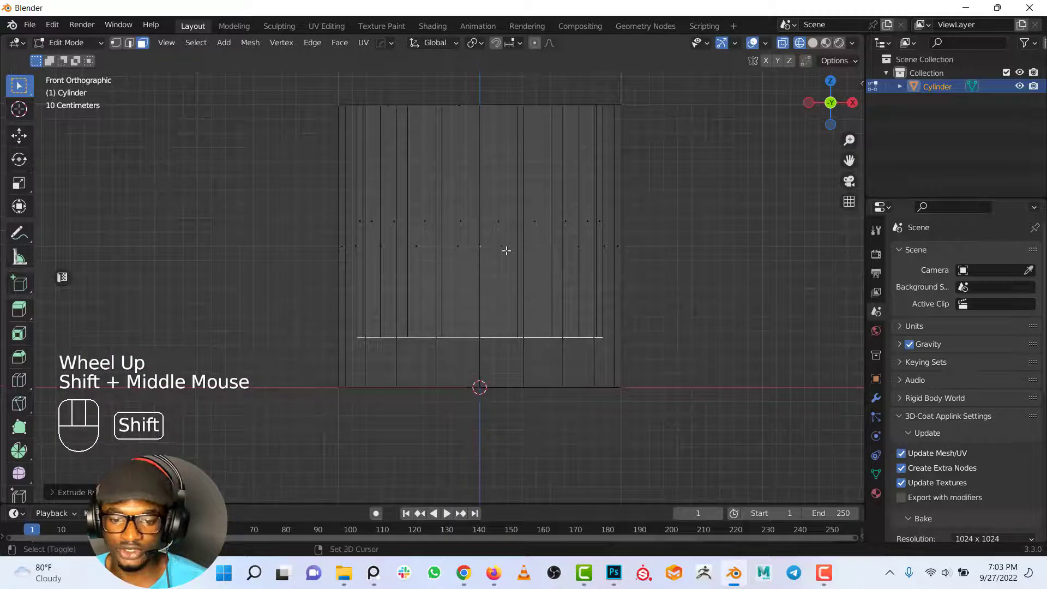
{"action": "key", "text": "shift+z"}
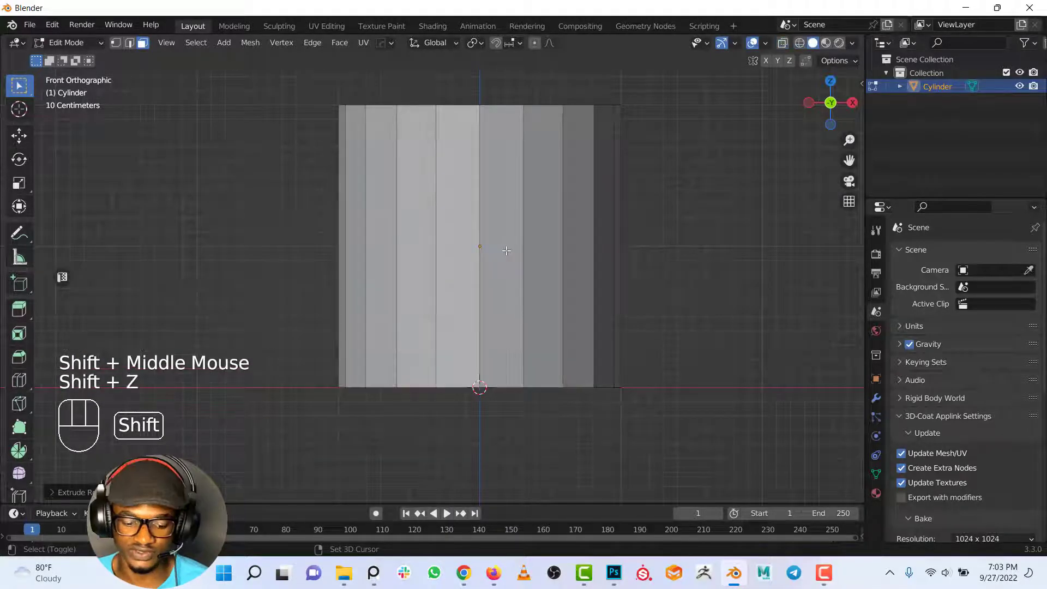
{"action": "key", "text": "shift+z"}
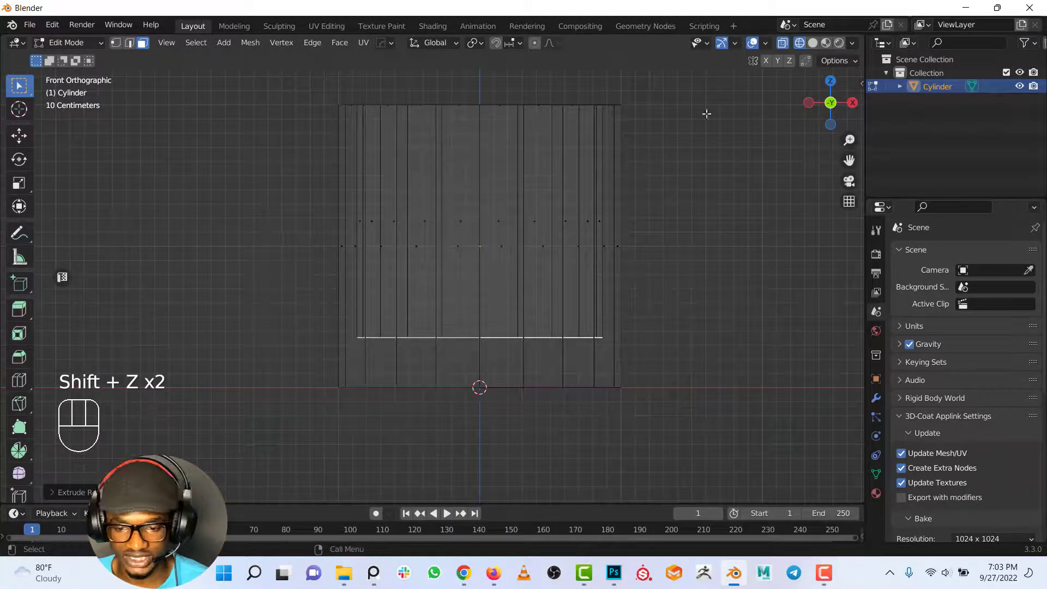
{"action": "left_click", "coordinate": [812, 43]}
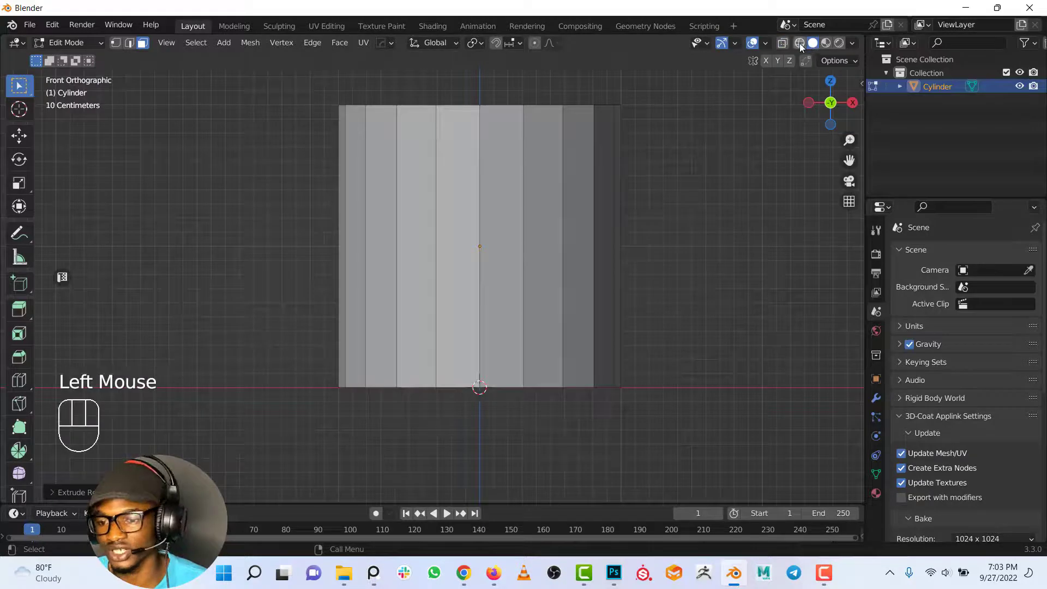
{"action": "left_click", "coordinate": [800, 43]}
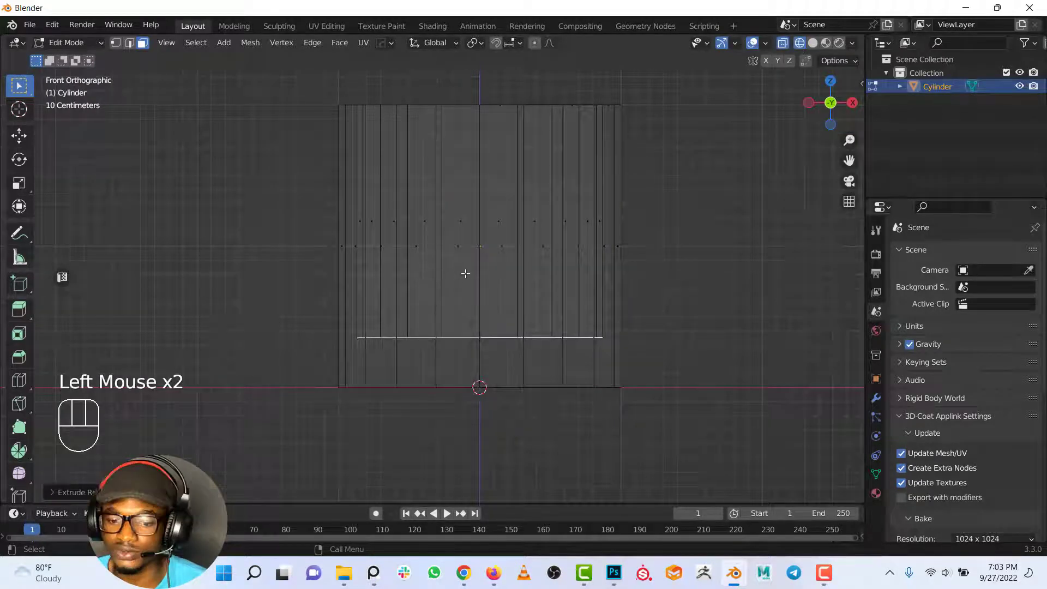
Lower the inner floor face along Z to just above the bottom face, and return to solid shading.
{"action": "key", "text": "g"}
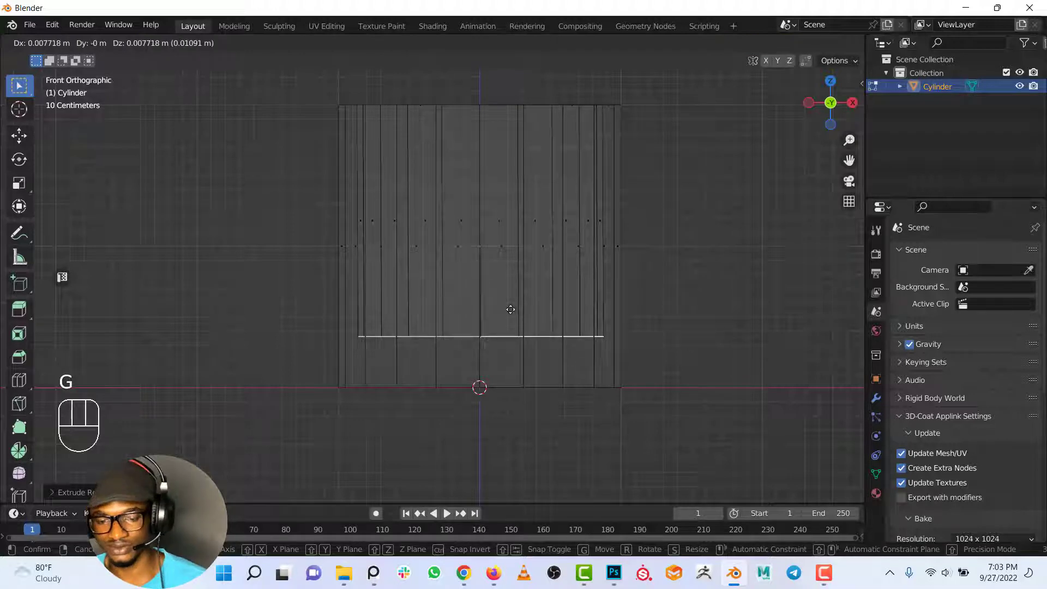
{"action": "key", "text": "z"}
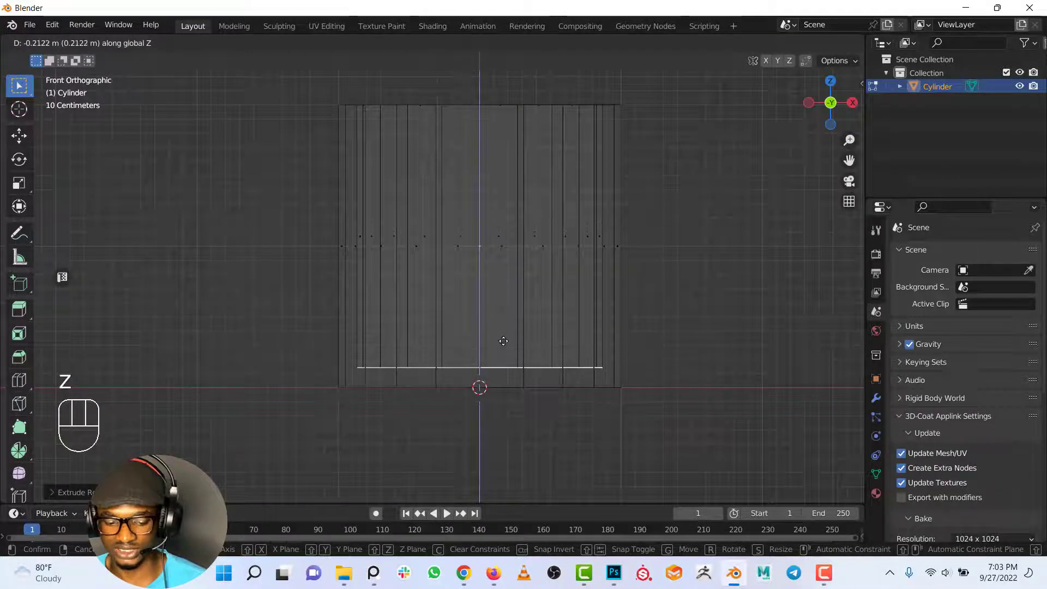
{"action": "left_click", "coordinate": [503, 347]}
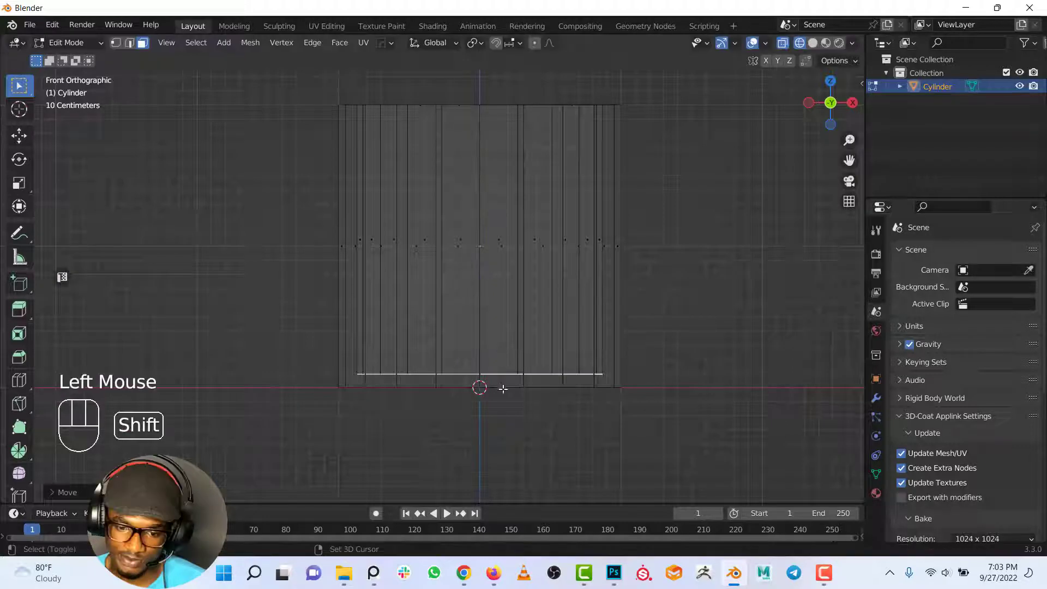
{"action": "middle_click_drag", "start_coordinate": [503, 388], "coordinate": [499, 248], "text": "shift"}
{"action": "scroll", "coordinate": [493, 276], "scroll_direction": "down", "scroll_amount": 2}
{"action": "key", "text": "shift+z"}
Bevel the edge of the cylinder's bottom face about 0.17 m wide with 3 segments, and return to object mode.
{"action": "mouse_move", "coordinate": [490, 204]}
{"action": "middle_mouse_down"}
{"action": "mouse_move", "coordinate": [493, 259]}
{"action": "mouse_move", "coordinate": [464, 284]}
{"action": "mouse_move", "coordinate": [431, 259]}
{"action": "mouse_move", "coordinate": [453, 240]}
{"action": "mouse_move", "coordinate": [461, 289]}
{"action": "mouse_move", "coordinate": [446, 281]}
{"action": "mouse_move", "coordinate": [450, 265]}
{"action": "middle_mouse_up"}
{"action": "scroll", "coordinate": [461, 289], "scroll_direction": "up", "scroll_amount": 2}
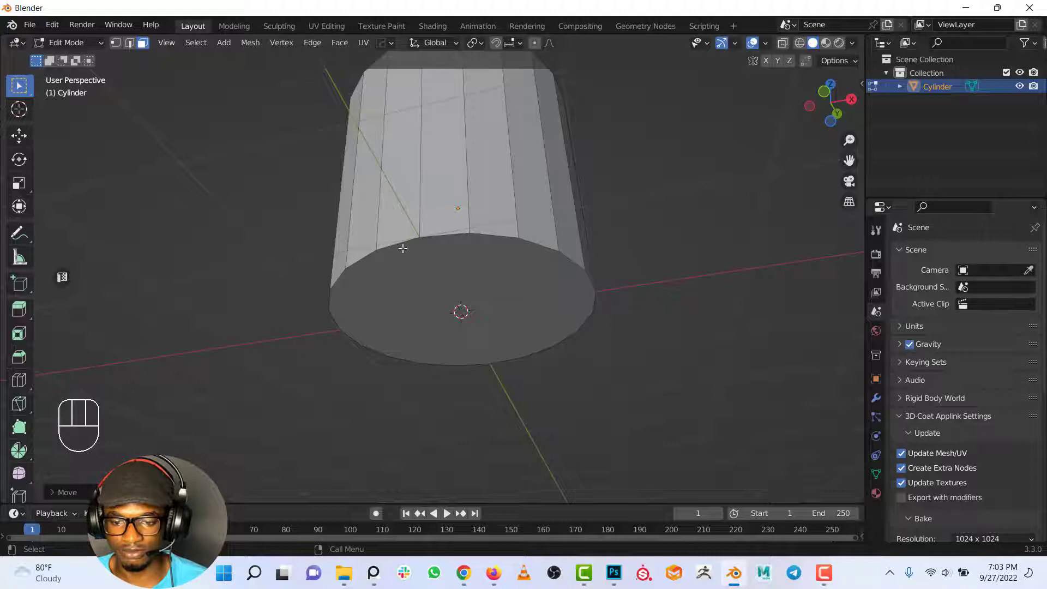
{"action": "middle_click_drag", "start_coordinate": [470, 249], "coordinate": [472, 251]}
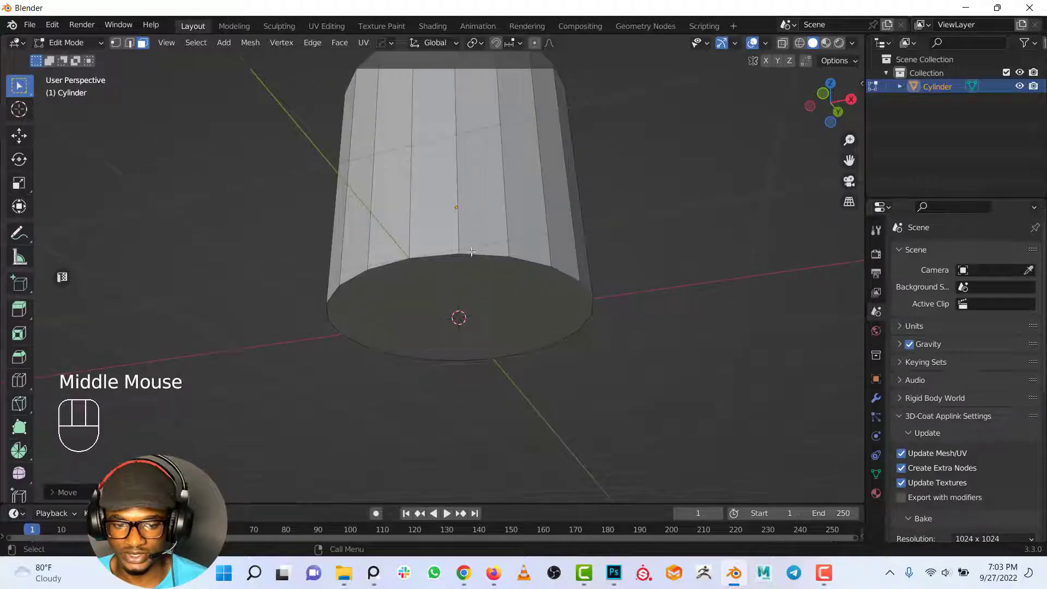
{"action": "left_click", "coordinate": [478, 279]}
{"action": "middle_click_drag", "start_coordinate": [504, 214], "coordinate": [543, 306]}
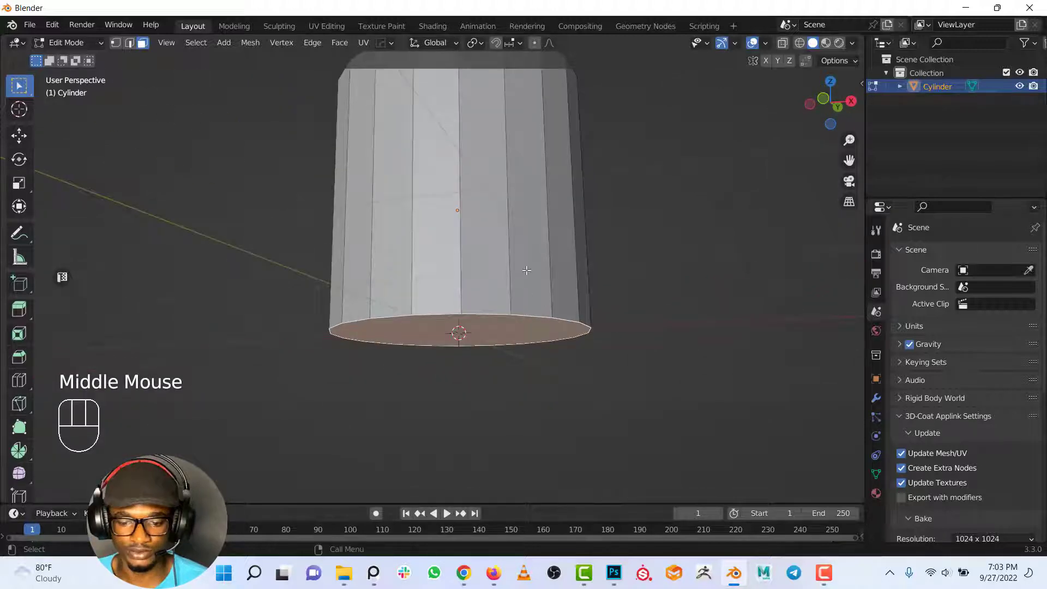
{"action": "key", "text": "ctrl+b"}
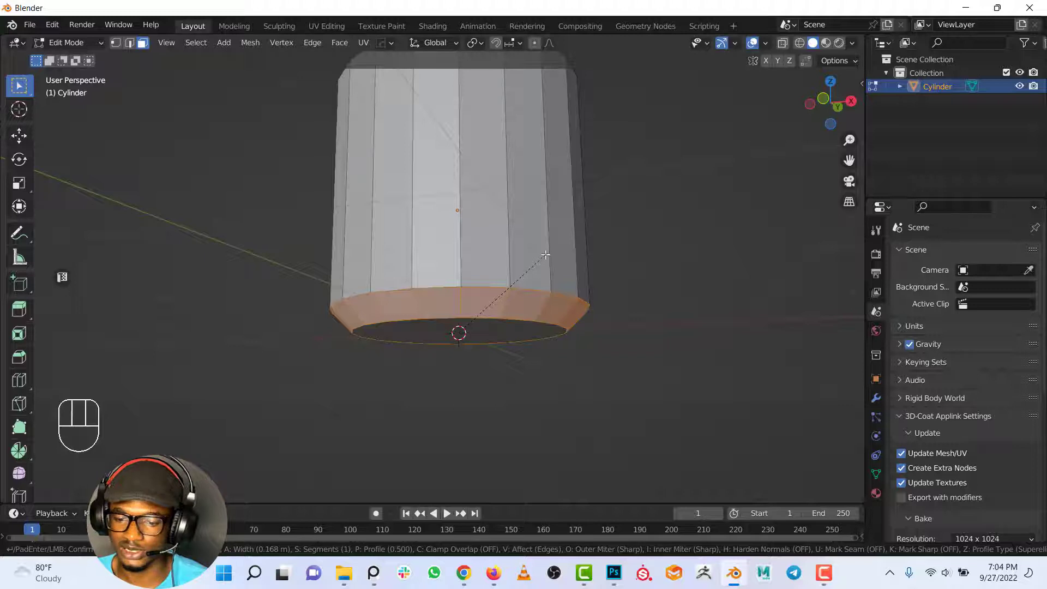
{"action": "scroll", "coordinate": [546, 250], "scroll_direction": "up", "scroll_amount": 2}
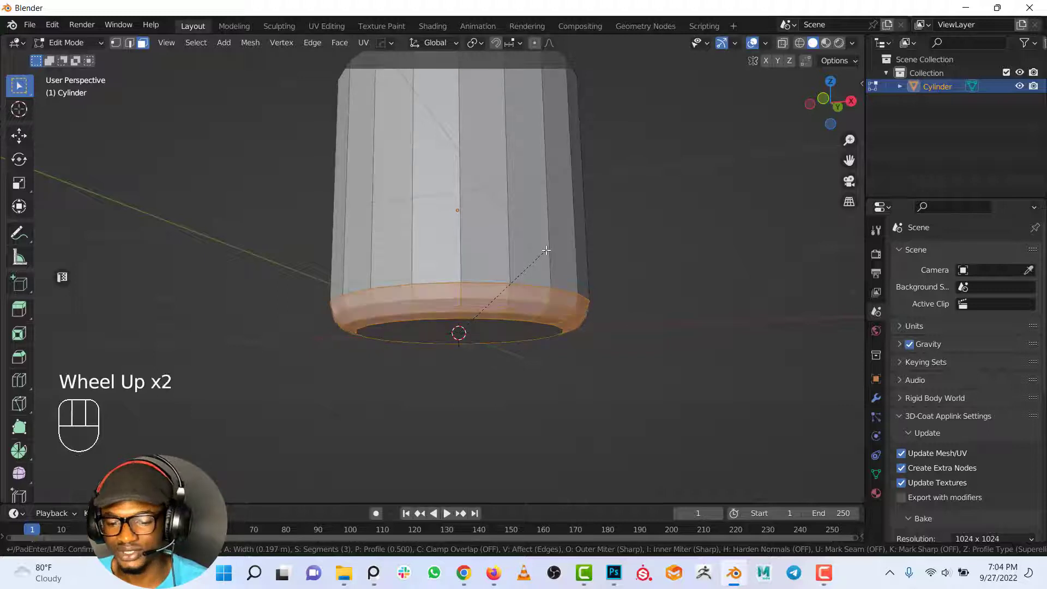
{"action": "scroll", "coordinate": [547, 250], "scroll_direction": "up", "scroll_amount": 5}
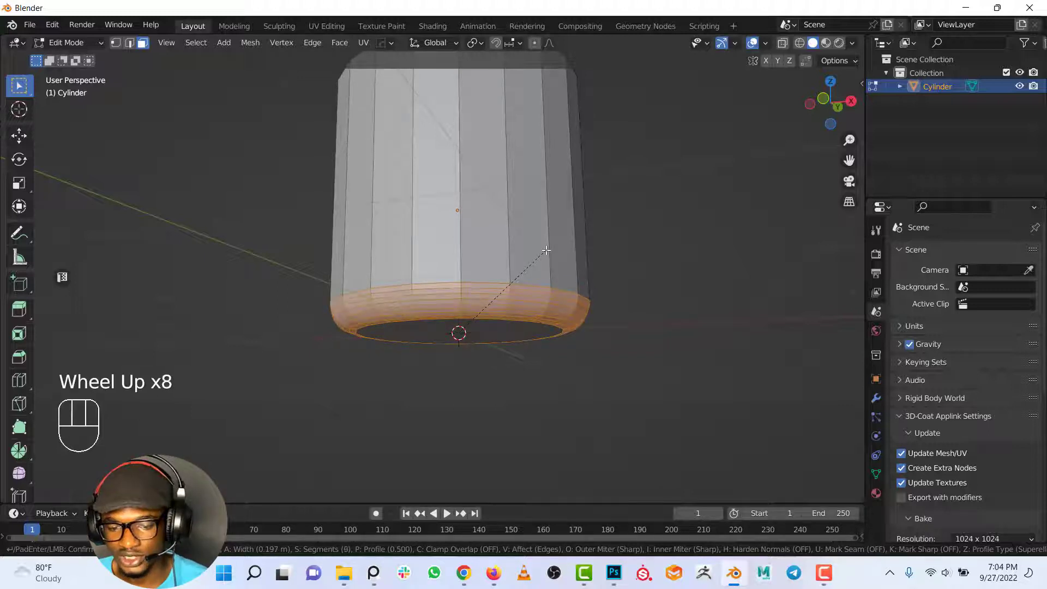
{"action": "scroll", "coordinate": [547, 249], "scroll_direction": "up", "scroll_amount": 6}
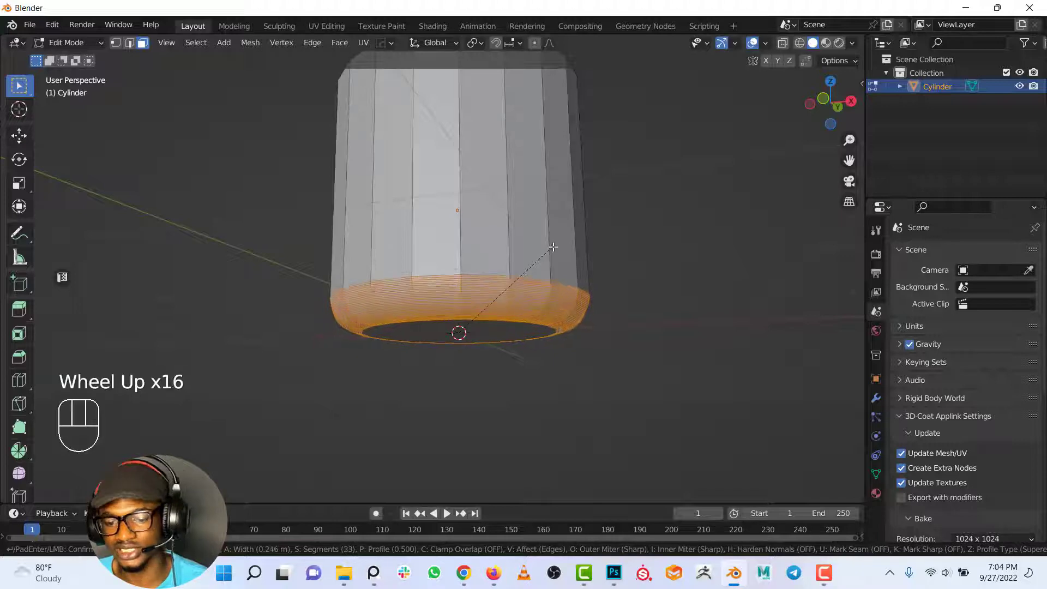
{"action": "scroll", "coordinate": [551, 250], "scroll_direction": "down", "scroll_amount": 7}
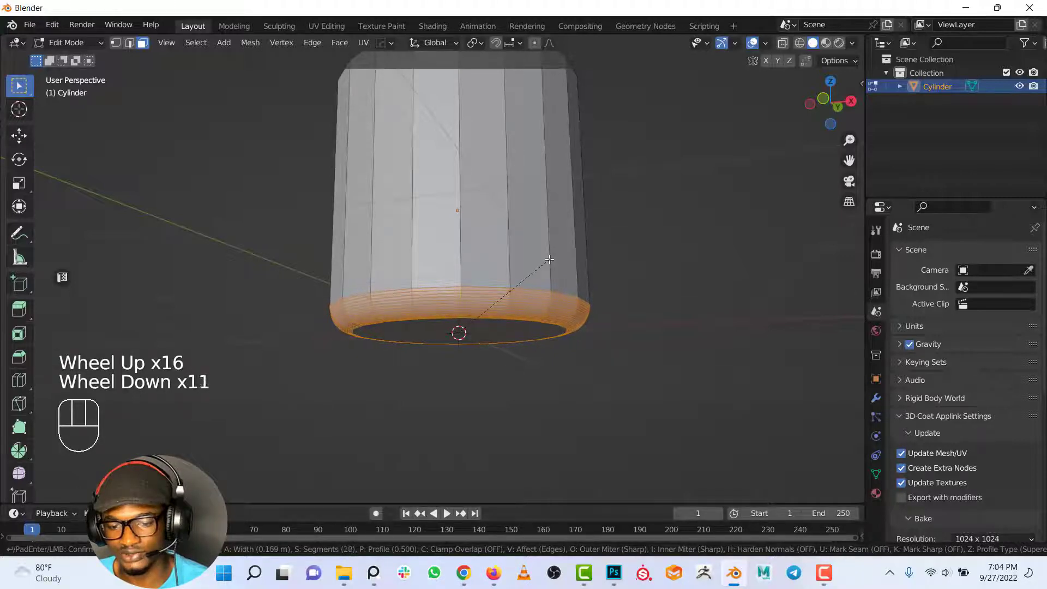
{"action": "scroll", "coordinate": [550, 259], "scroll_direction": "down", "scroll_amount": 15}
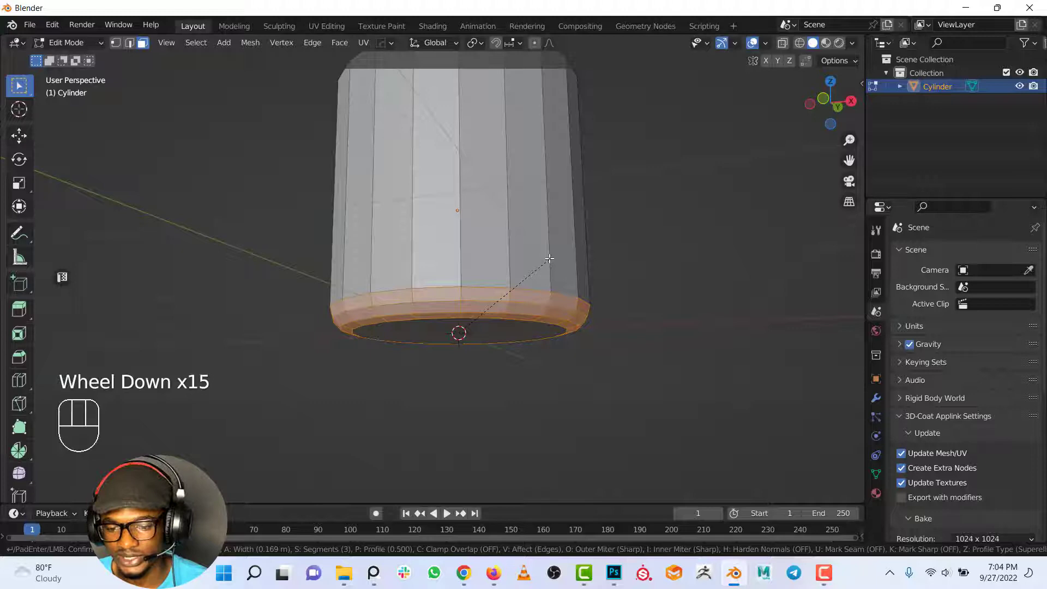
{"action": "left_click", "coordinate": [551, 256]}
{"action": "scroll", "coordinate": [550, 256], "scroll_direction": "down", "scroll_amount": 3}
{"action": "key", "text": "Tab"}
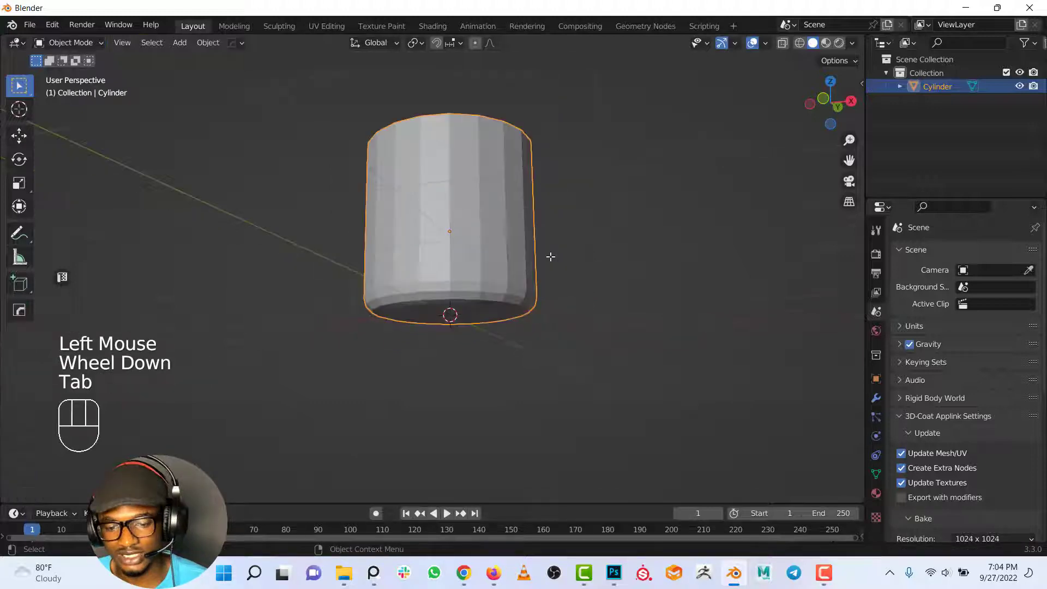
Enter edit mode with edge selection, focused on the cup's open rim.
{"action": "middle_click_drag", "start_coordinate": [549, 252], "coordinate": [521, 304], "text": "shift"}
{"action": "scroll", "coordinate": [515, 272], "scroll_direction": "up", "scroll_amount": 2}
{"action": "middle_click_drag", "start_coordinate": [511, 251], "coordinate": [456, 264], "text": "shift"}
{"action": "scroll", "coordinate": [466, 241], "scroll_direction": "up", "scroll_amount": 1}
{"action": "key", "text": "Tab"}
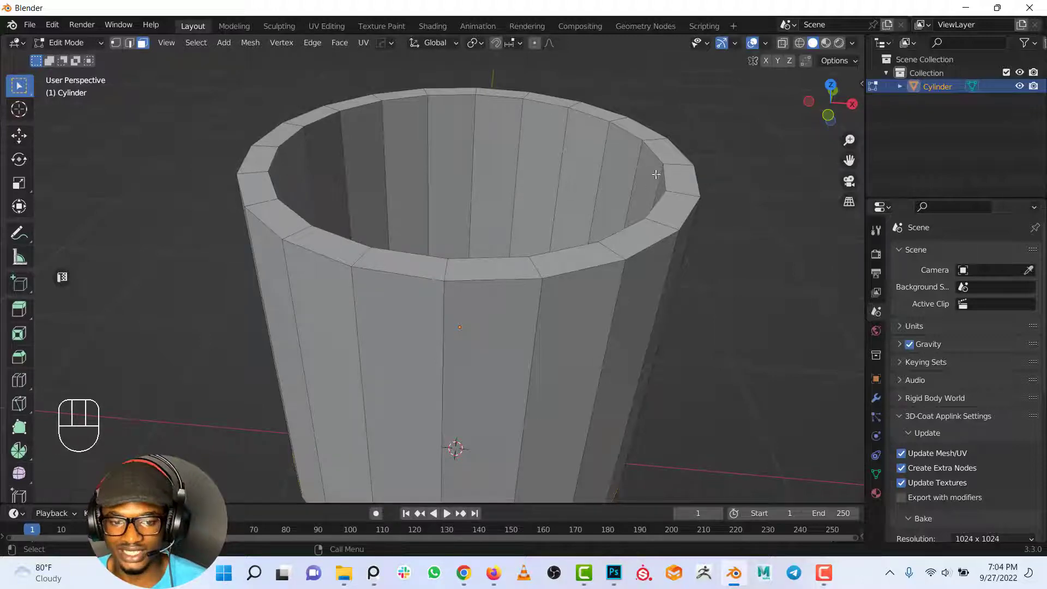
{"action": "left_click", "coordinate": [129, 43]}
Try selecting the inner rim edges one at a time.
{"action": "left_click", "coordinate": [272, 184], "text": "shift"}
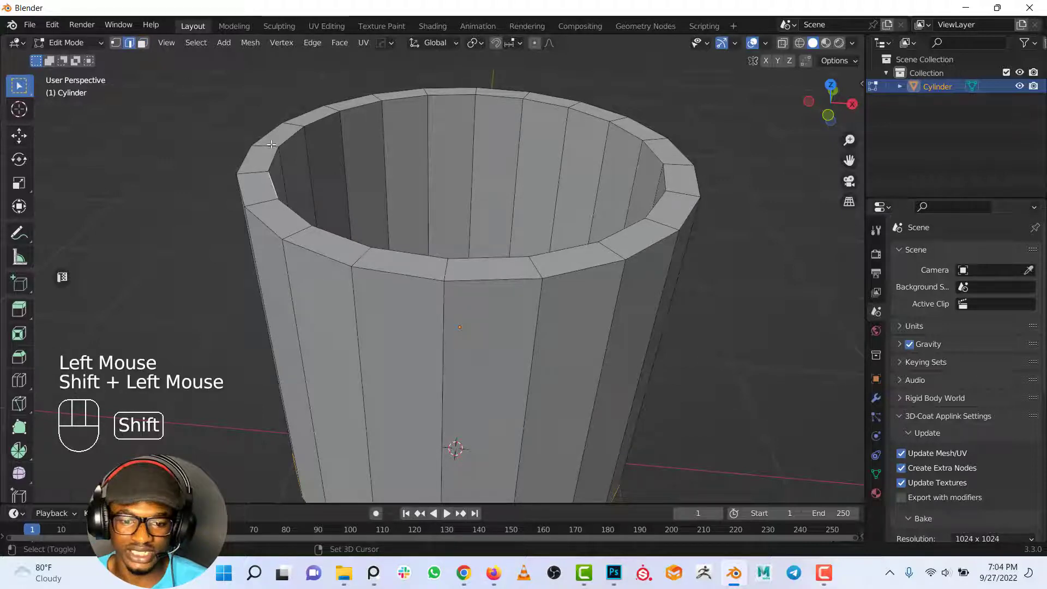
{"action": "left_click", "coordinate": [298, 119], "text": "shift"}
{"action": "left_click", "coordinate": [275, 158], "text": "shift"}
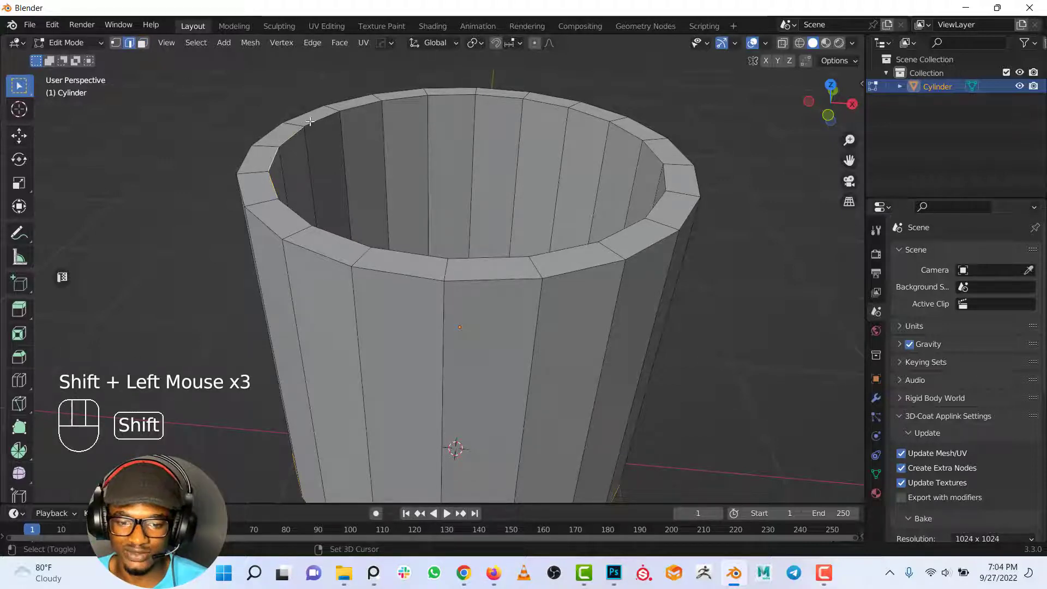
{"action": "left_click", "coordinate": [313, 122], "text": "shift"}
{"action": "left_click", "coordinate": [324, 123], "text": "shift"}
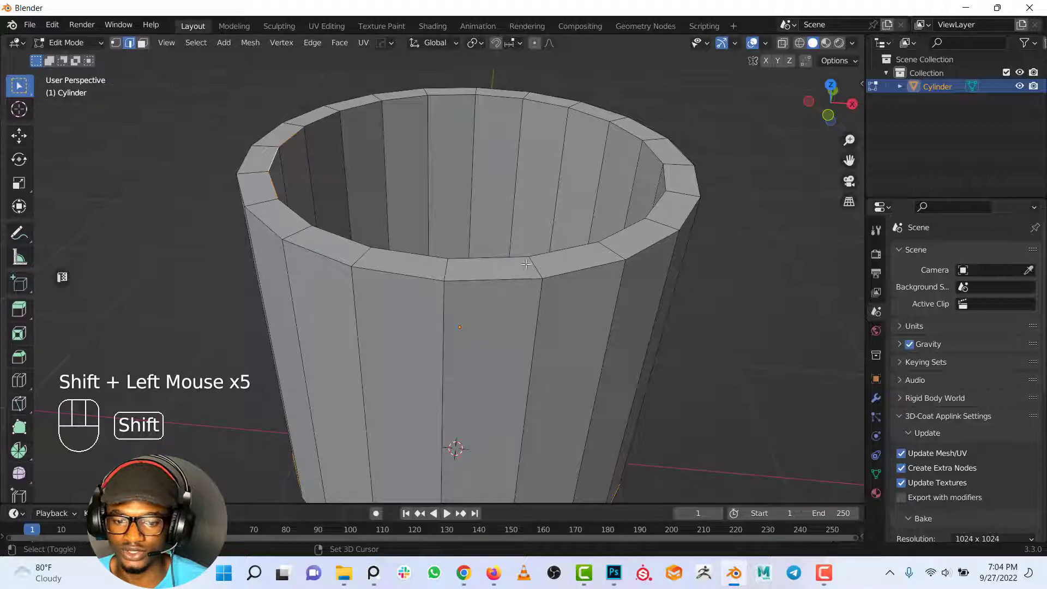
Select the complete inner and outer edge loops of the cup's rim.
{"action": "left_click", "coordinate": [489, 257], "text": "alt"}
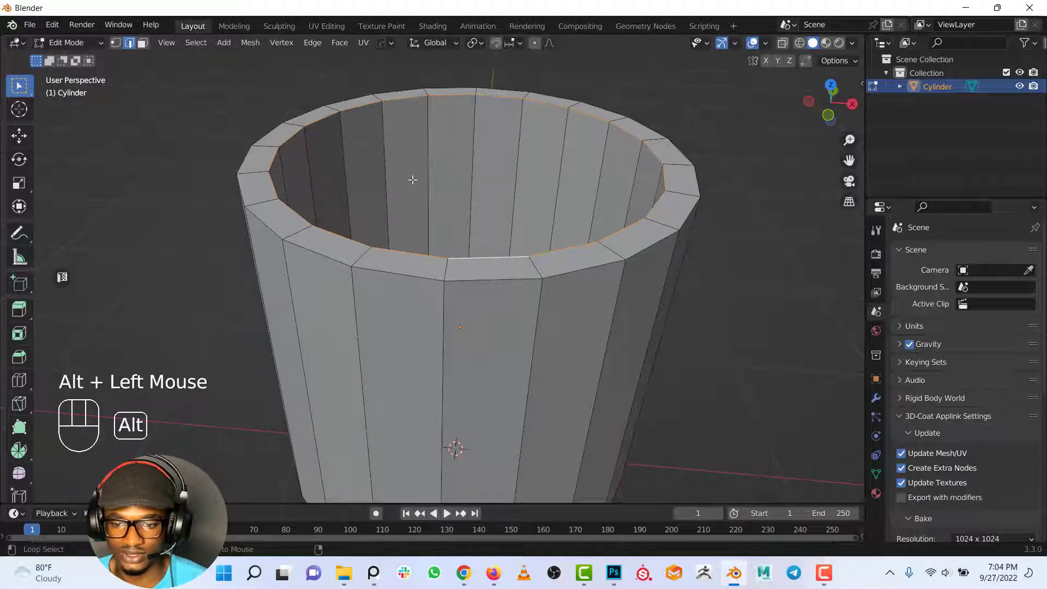
{"action": "left_click", "coordinate": [490, 277], "text": "alt+shift"}
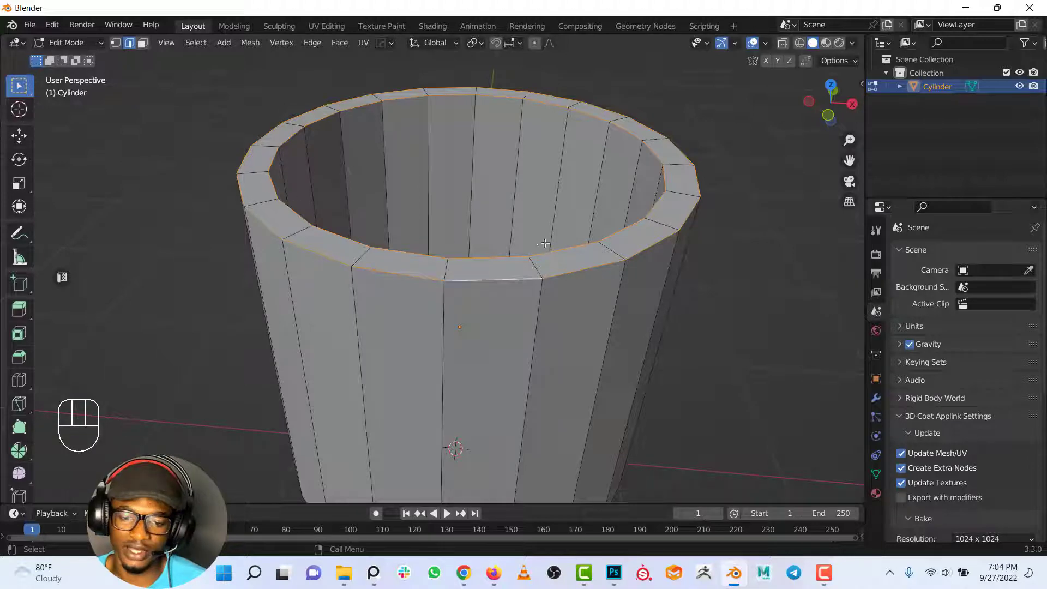
Bevel the selected inner and outer rim edge loops with 3 segments, and return to object mode.
{"action": "key", "text": "ctrl+b"}
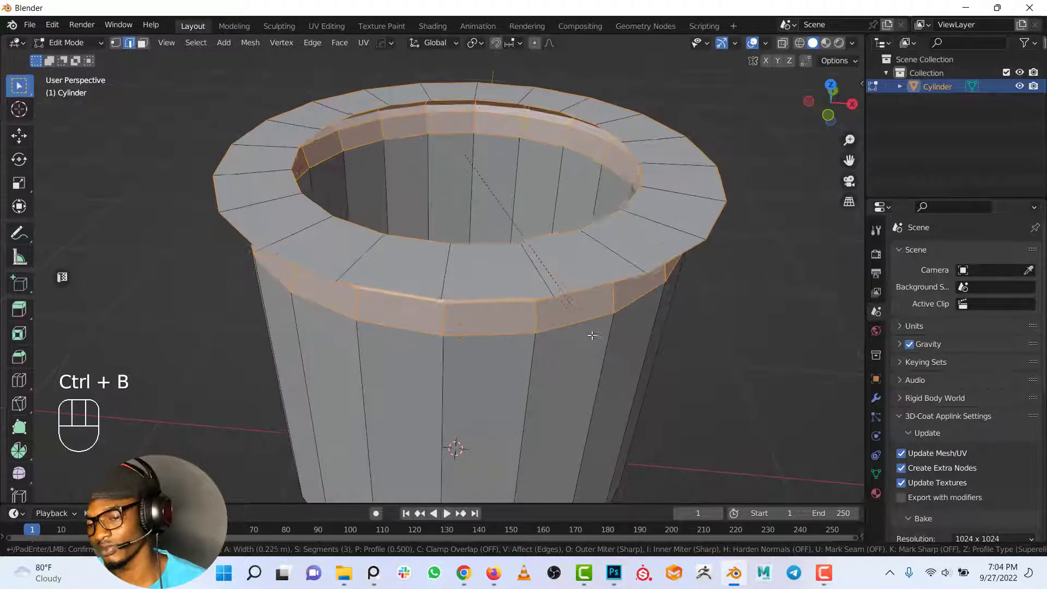
{"action": "left_click", "coordinate": [580, 308]}
{"action": "scroll", "coordinate": [579, 303], "scroll_direction": "down", "scroll_amount": 2}
{"action": "key", "text": "Tab"}
{"action": "middle_click_drag", "start_coordinate": [538, 317], "coordinate": [578, 286]}
{"action": "scroll", "coordinate": [577, 286], "scroll_direction": "up", "scroll_amount": 1}
Add a torus mesh at the base of the cup from the front view.
{"action": "key", "text": "KP_1"}
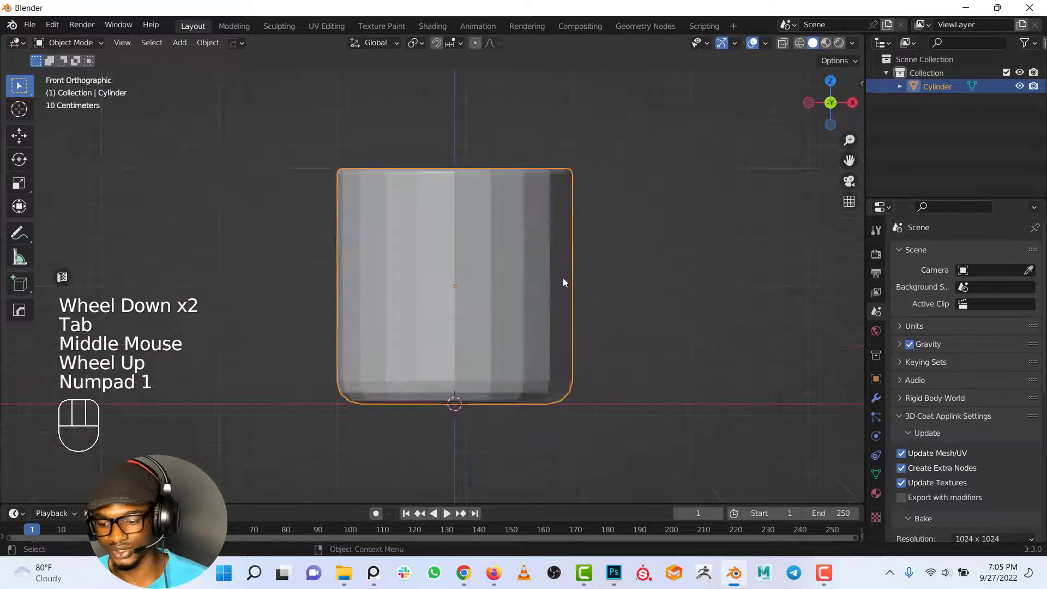
{"action": "scroll", "coordinate": [563, 277], "scroll_direction": "down", "scroll_amount": 2}
{"action": "middle_click_drag", "start_coordinate": [561, 250], "coordinate": [552, 252], "text": "shift"}
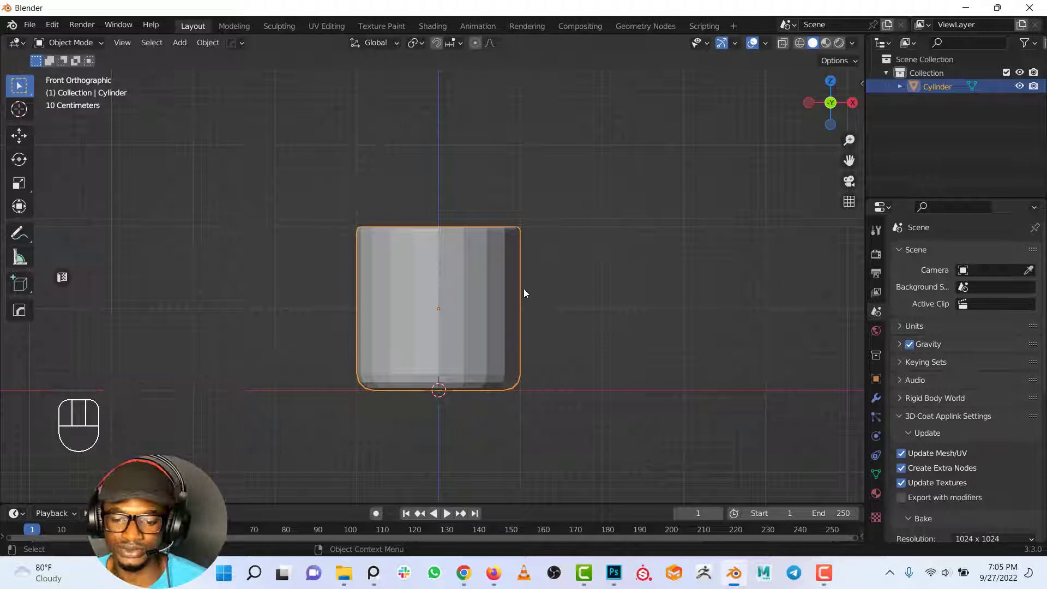
{"action": "key", "text": "shift"}
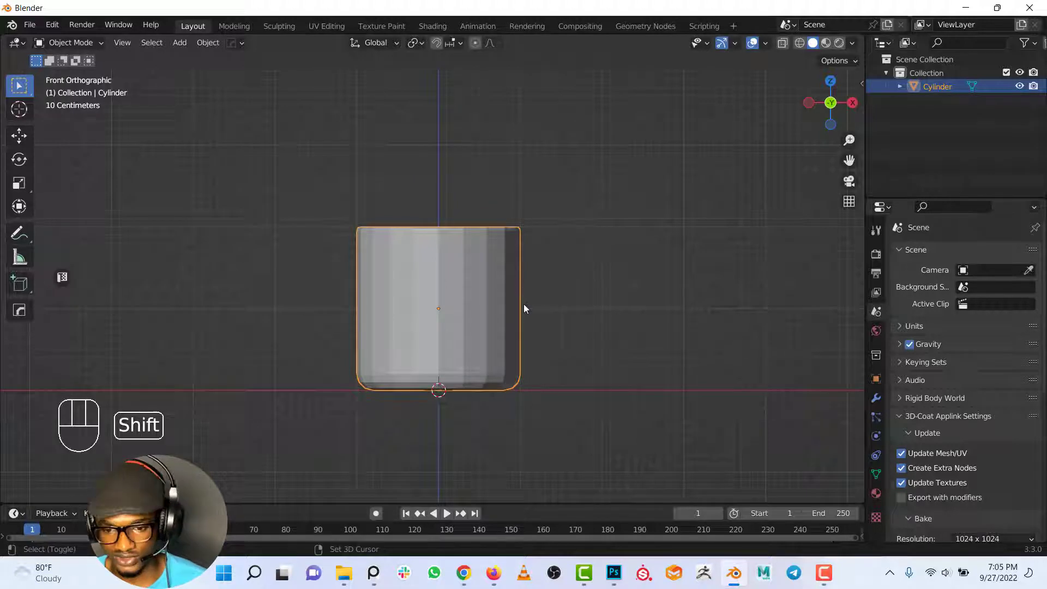
{"action": "key", "text": "shift+a"}
{"action": "mouse_move", "coordinate": [503, 270]}
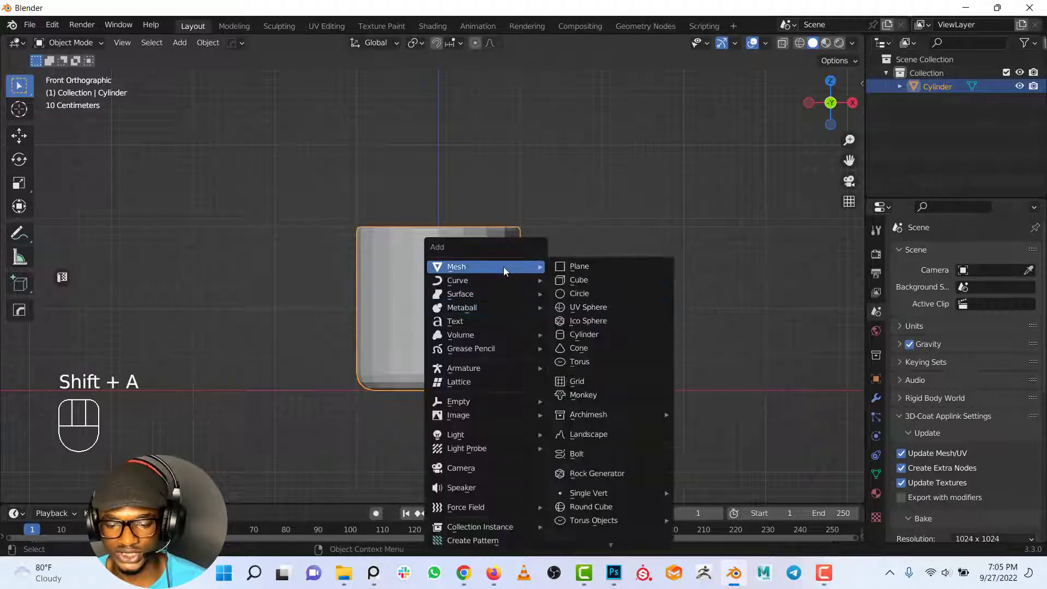
{"action": "left_click", "coordinate": [587, 357]}
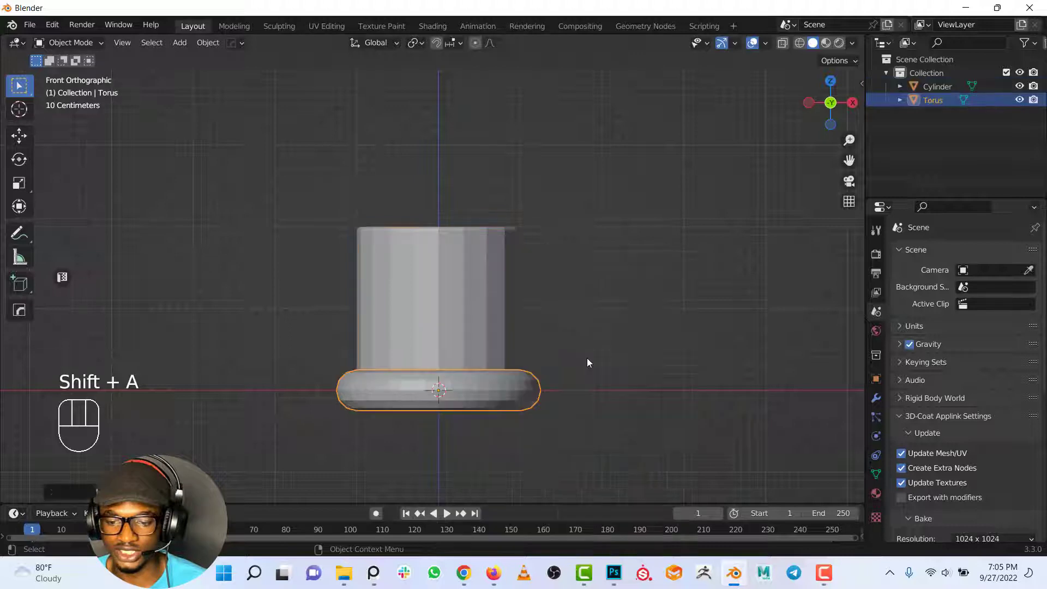
Set the new torus's major radius to 0.97 m and its minor radius to about 0.14 m.
{"action": "mouse_move", "coordinate": [505, 355]}
{"action": "middle_mouse_down"}
{"action": "mouse_move", "coordinate": [499, 394]}
{"action": "mouse_move", "coordinate": [507, 338]}
{"action": "middle_mouse_up"}
{"action": "scroll", "coordinate": [498, 395], "scroll_direction": "up", "scroll_amount": 2}
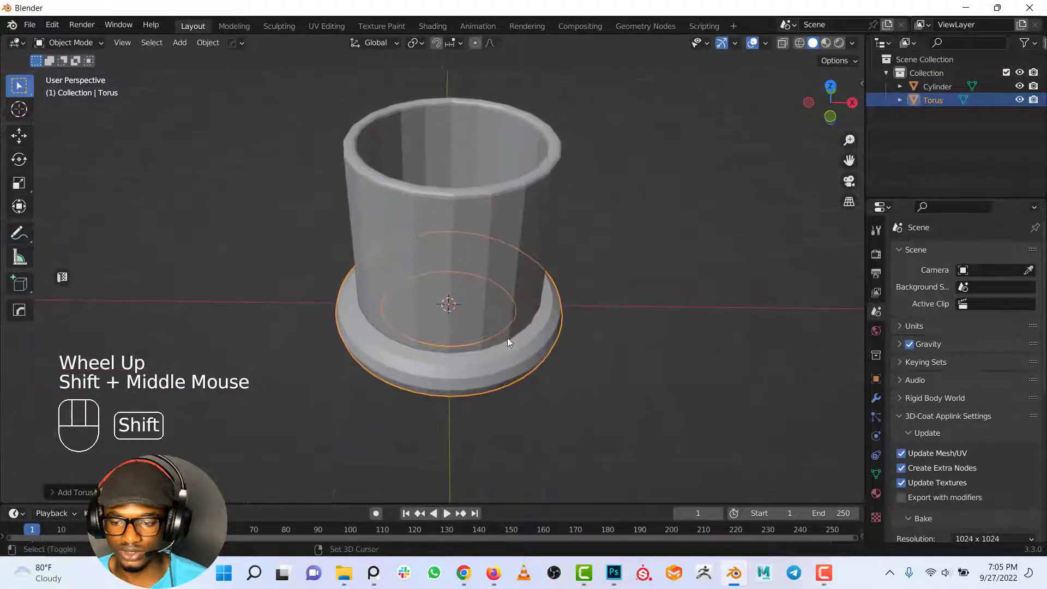
{"action": "left_click", "coordinate": [53, 491]}
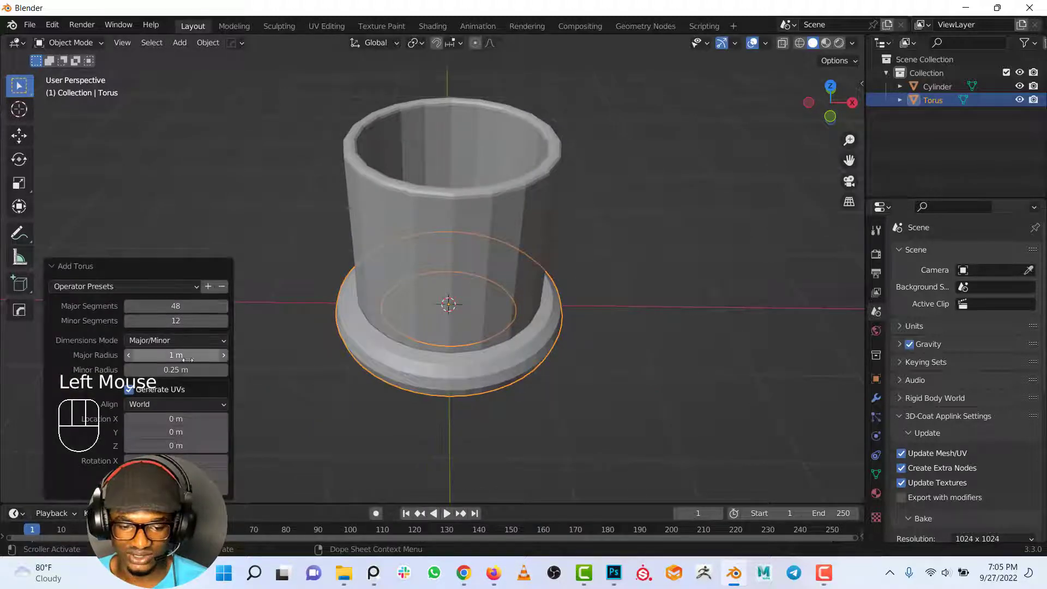
{"action": "key", "text": "shift"}
{"action": "left_click_drag", "start_coordinate": [188, 355], "coordinate": [173, 370], "text": "shift"}
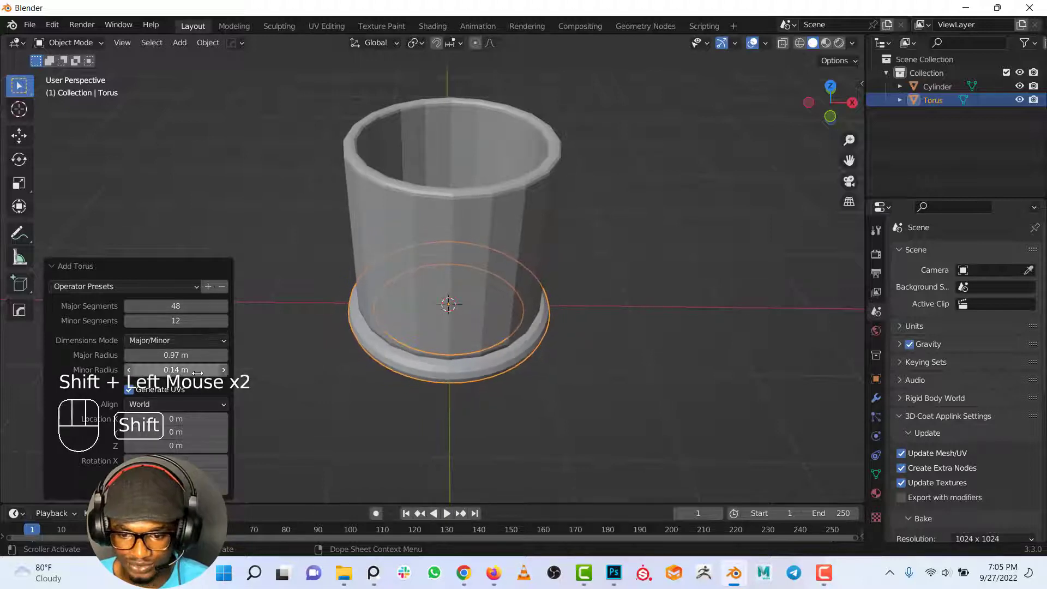
Try minor radii of 0.1 m and 0.2 m on the torus.
{"action": "left_click", "coordinate": [174, 370]}
{"action": "type", "text": "0.1"}
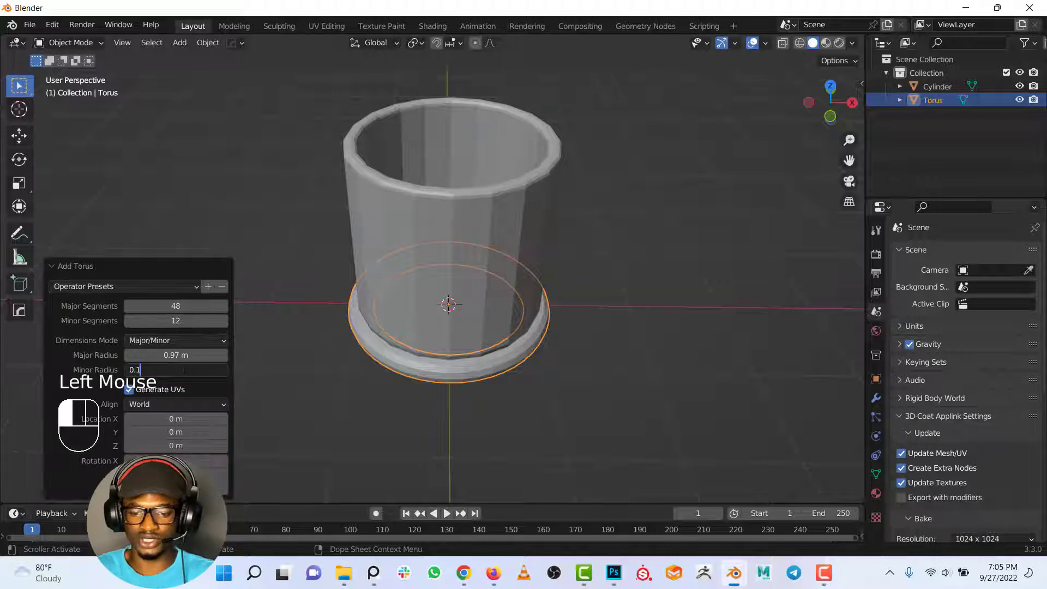
{"action": "key", "text": "Return"}
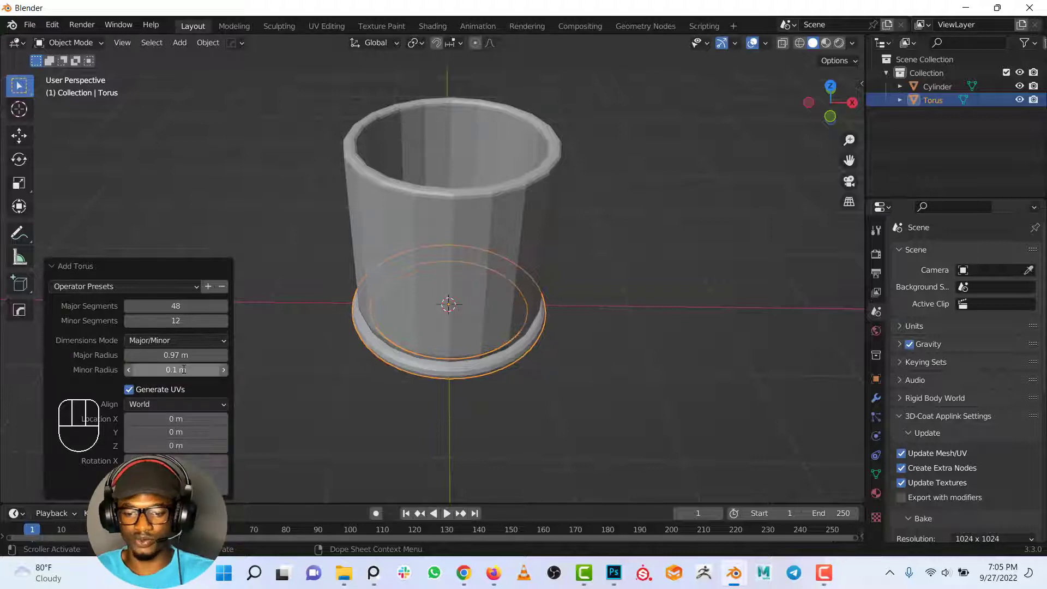
{"action": "left_click", "coordinate": [175, 370]}
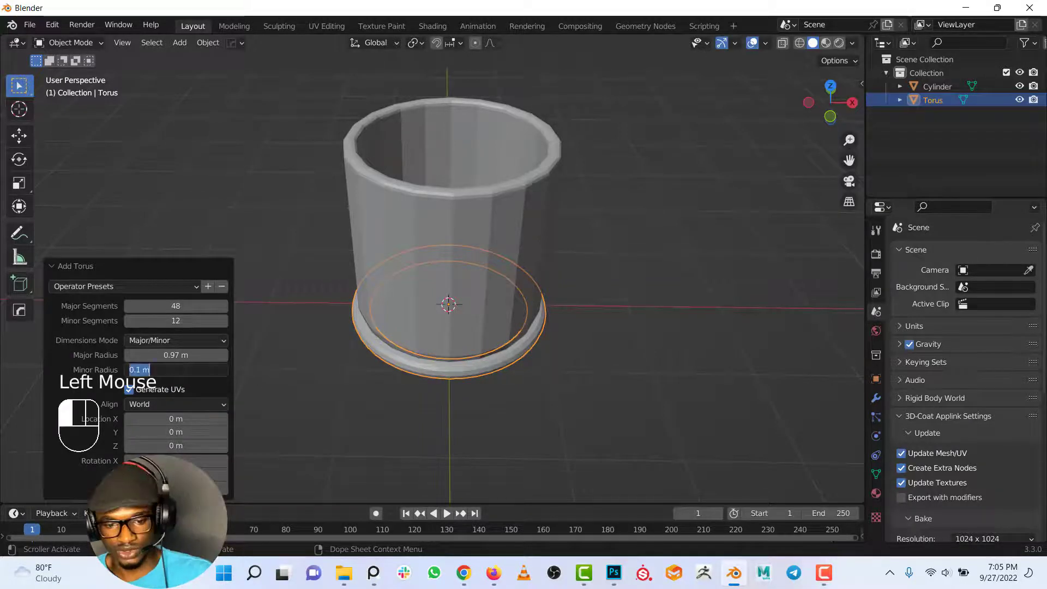
{"action": "type", "text": "0.2"}
{"action": "key", "text": "Return"}
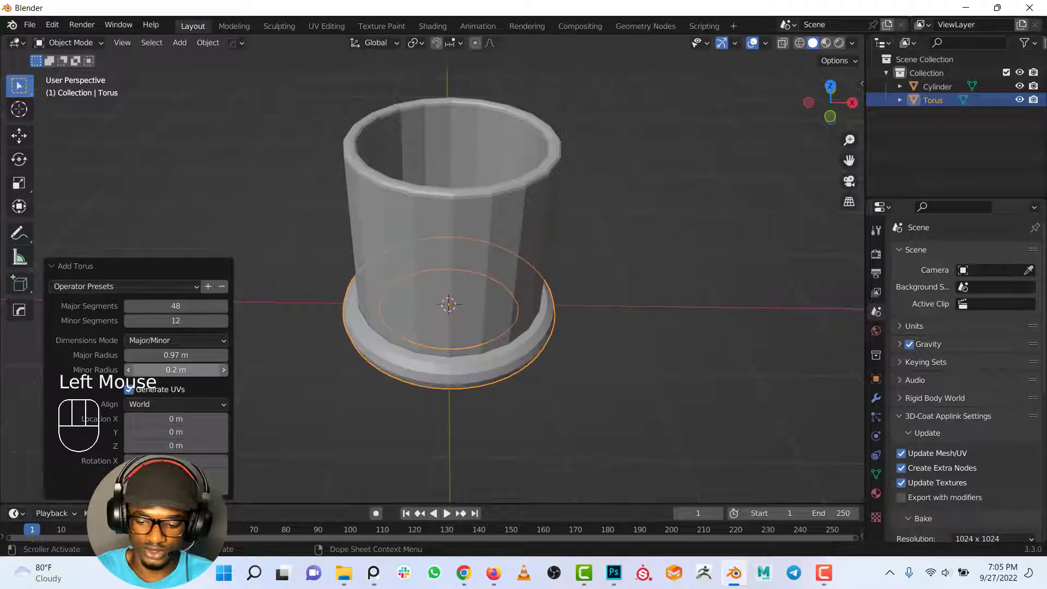
Set the torus's minor radius to 0.12 m and collapse the creation settings.
{"action": "left_click", "coordinate": [171, 369]}
{"action": "type", "text": "0.12"}
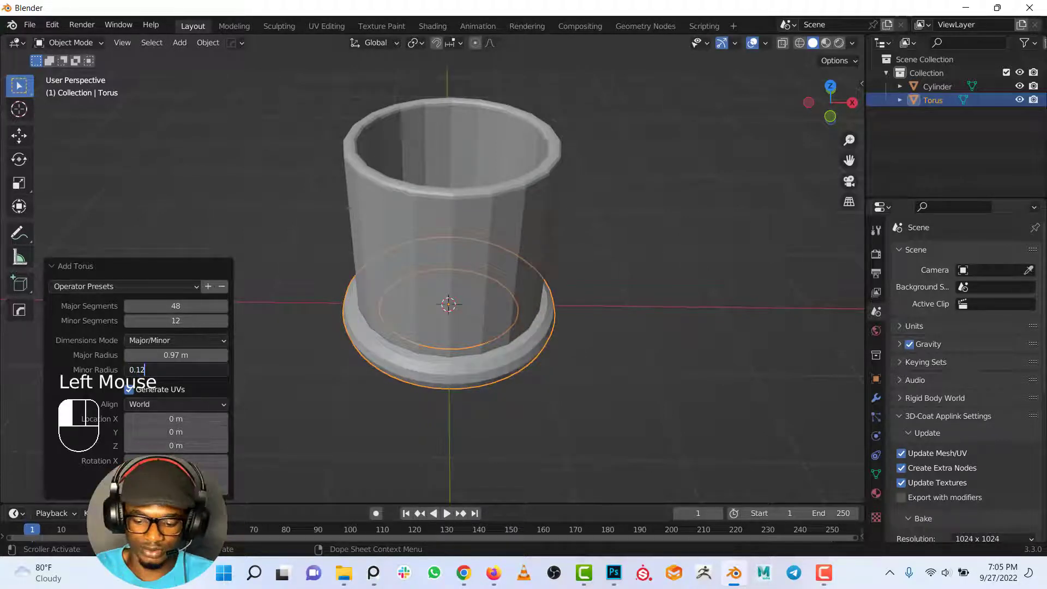
{"action": "key", "text": "Return"}
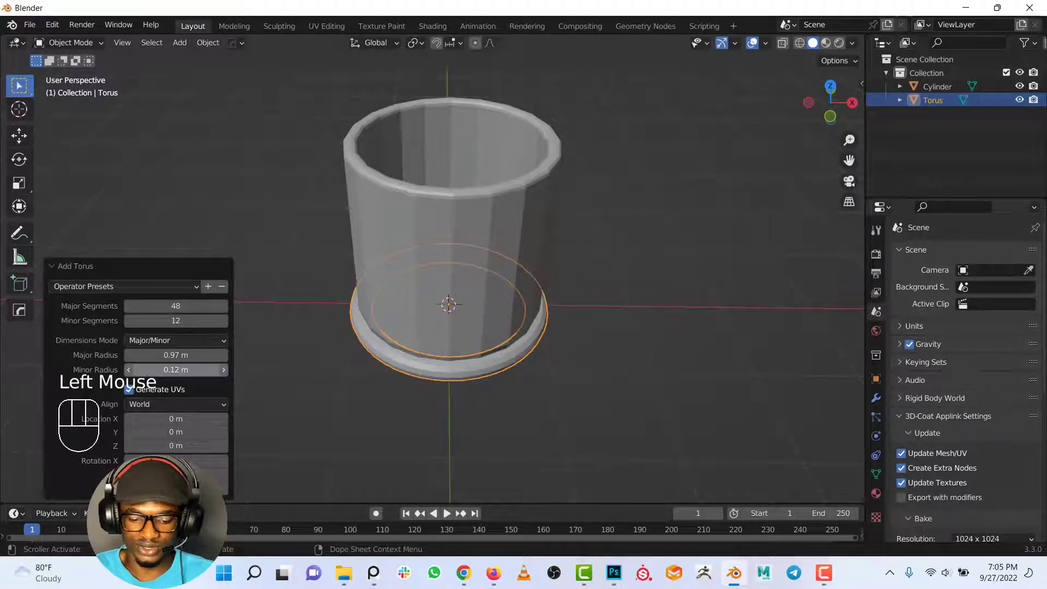
{"action": "left_click", "coordinate": [51, 267]}
Move the torus in the front view about 0.64 m along X and 1.07 m up, across the cup's side.
{"action": "scroll", "coordinate": [486, 307], "scroll_direction": "down", "scroll_amount": 2}
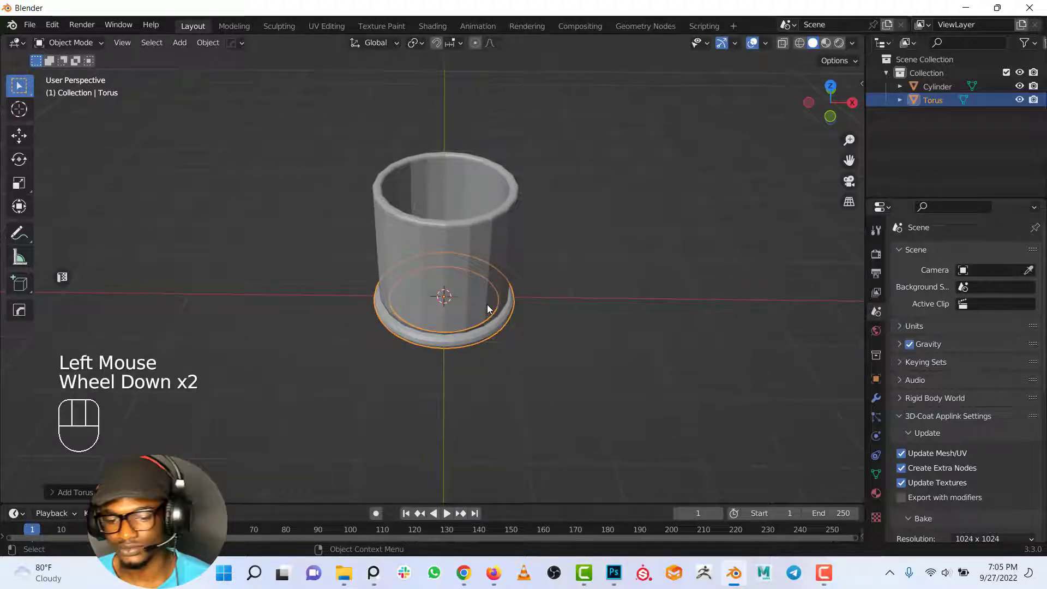
{"action": "key", "text": "KP_1"}
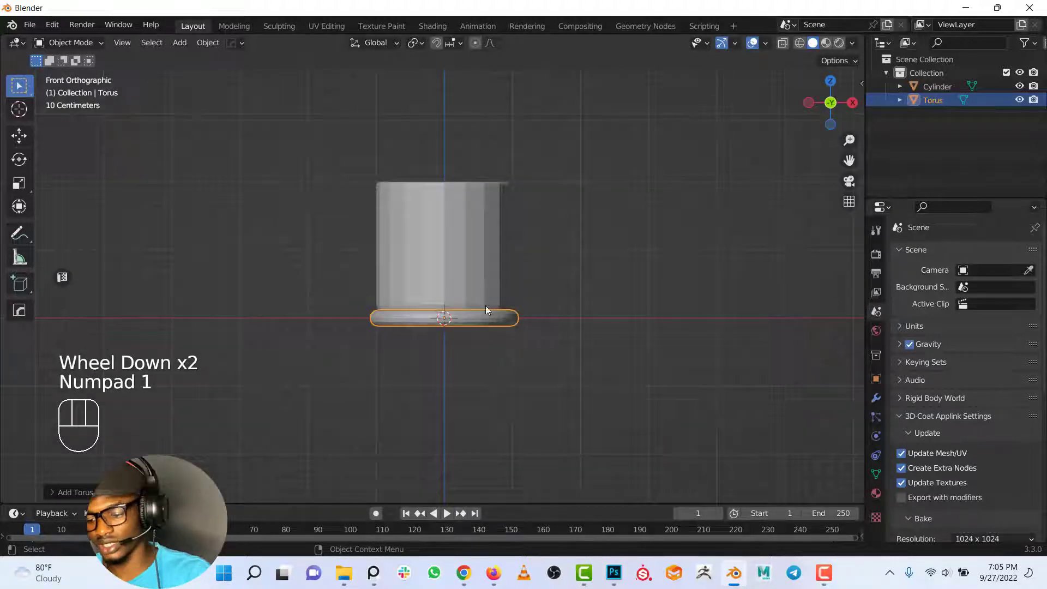
{"action": "middle_click_drag", "start_coordinate": [486, 294], "coordinate": [462, 329], "text": "shift"}
{"action": "key", "text": "g"}
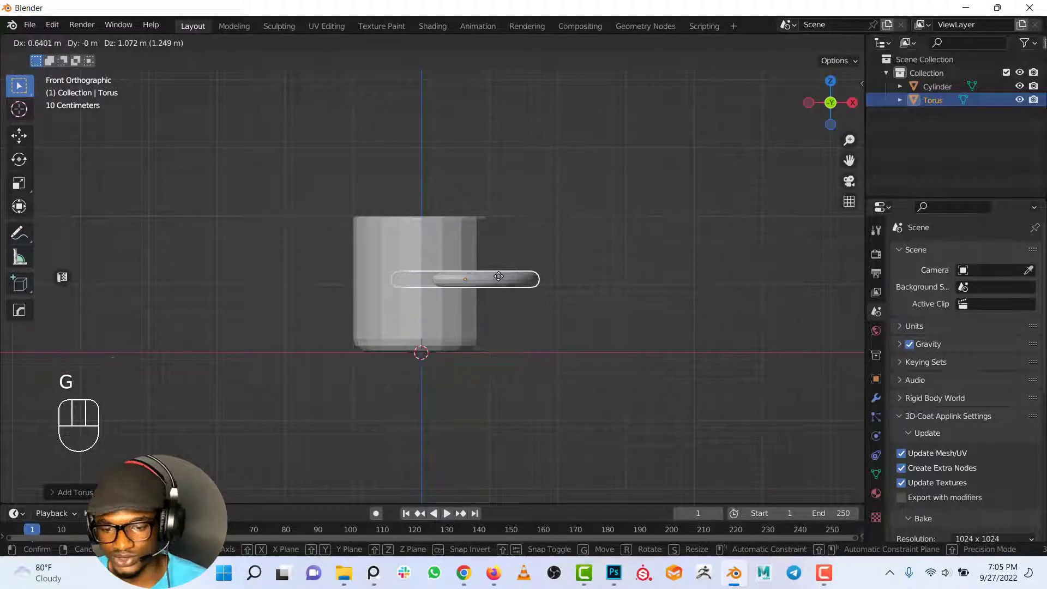
{"action": "left_click", "coordinate": [499, 279]}
Rotate the torus 90 degrees in the right view so that it stands upright.
{"action": "key", "text": "KP_3"}
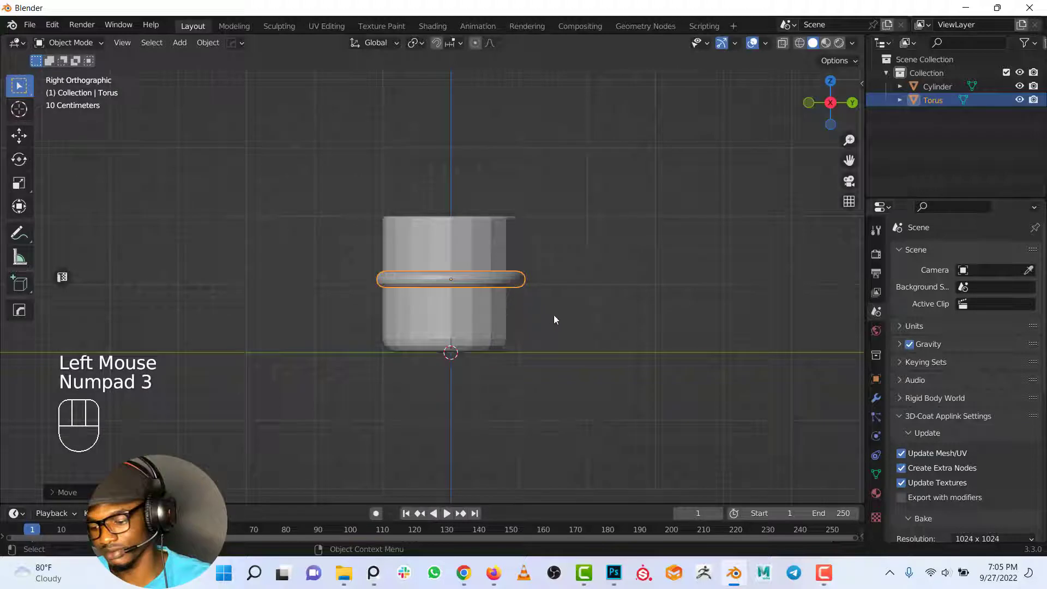
{"action": "key", "text": "r"}
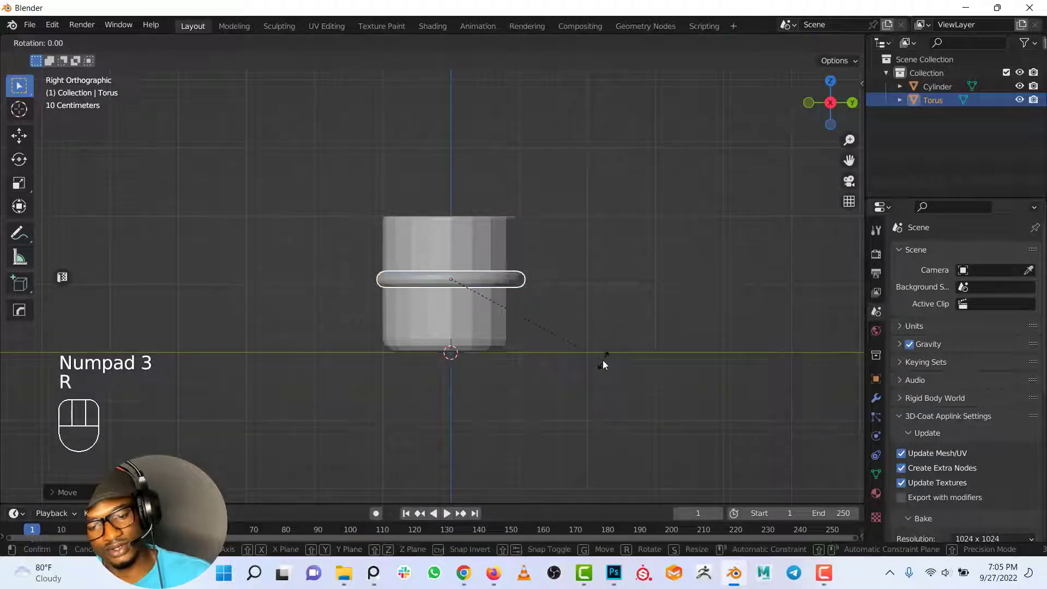
{"action": "key", "text": "9"}
{"action": "key", "text": "0"}
{"action": "left_click", "coordinate": [603, 360]}
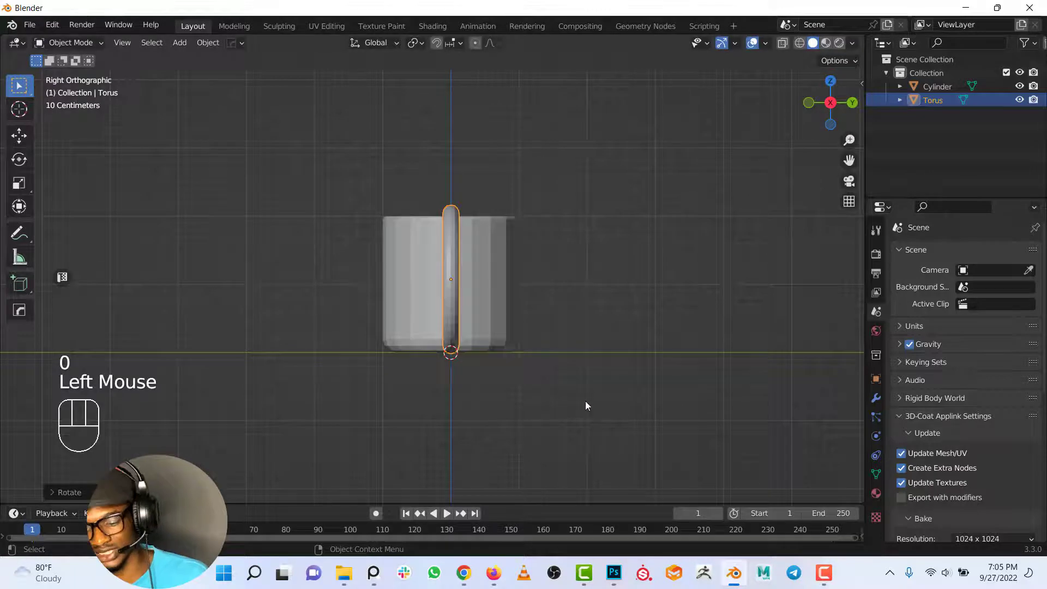
Scale the torus down uniformly in the front view until it is shorter than the cup.
{"action": "key", "text": "KP_1"}
{"action": "scroll", "coordinate": [586, 409], "scroll_direction": "up", "scroll_amount": 1}
{"action": "scroll", "coordinate": [567, 436], "scroll_direction": "up", "scroll_amount": 2}
{"action": "key", "text": "s"}
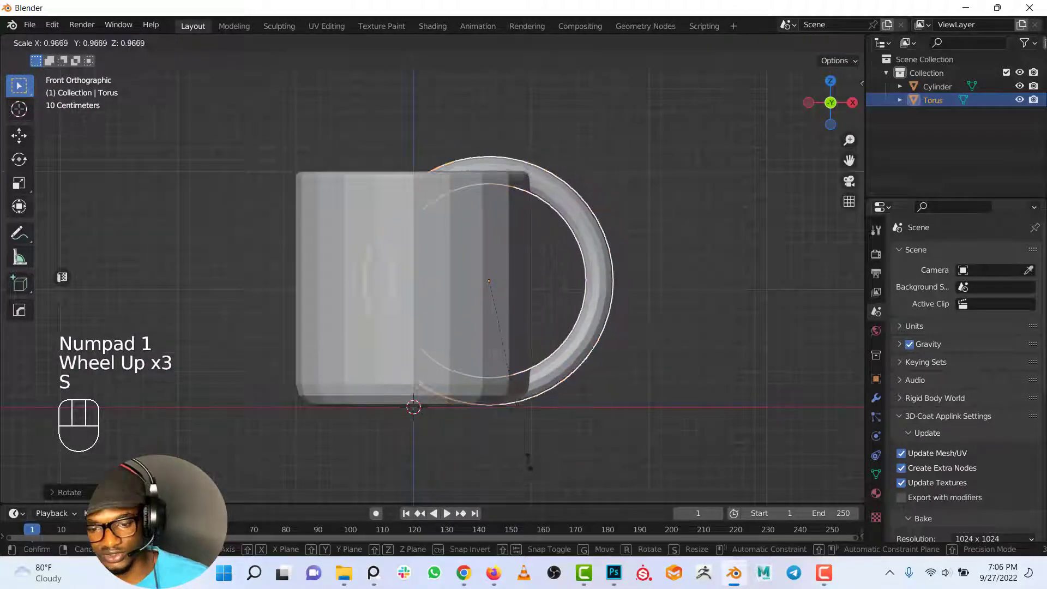
{"action": "left_click", "coordinate": [539, 360]}
Move the torus outward along the cup's side so that roughly its outer half protrudes as a handle.
{"action": "key", "text": "g"}
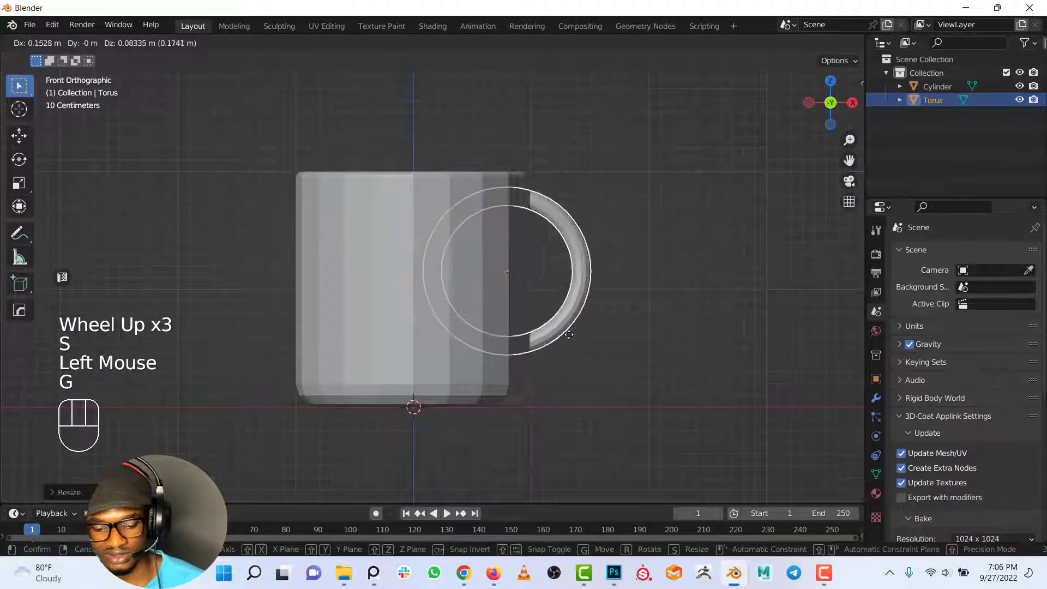
{"action": "left_click", "coordinate": [599, 332]}
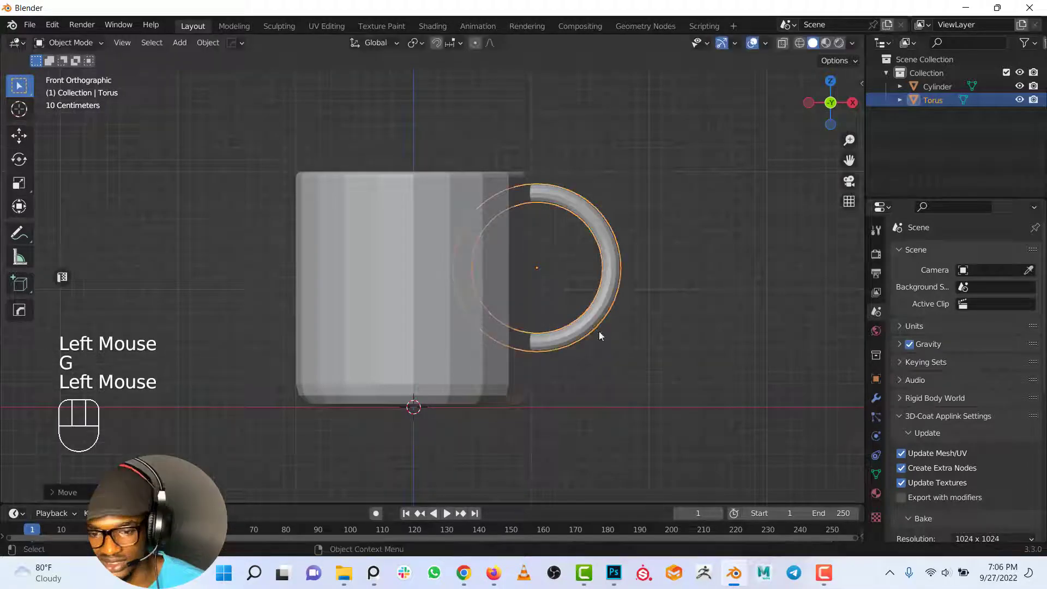
{"action": "middle_click_drag", "start_coordinate": [486, 215], "coordinate": [490, 274]}
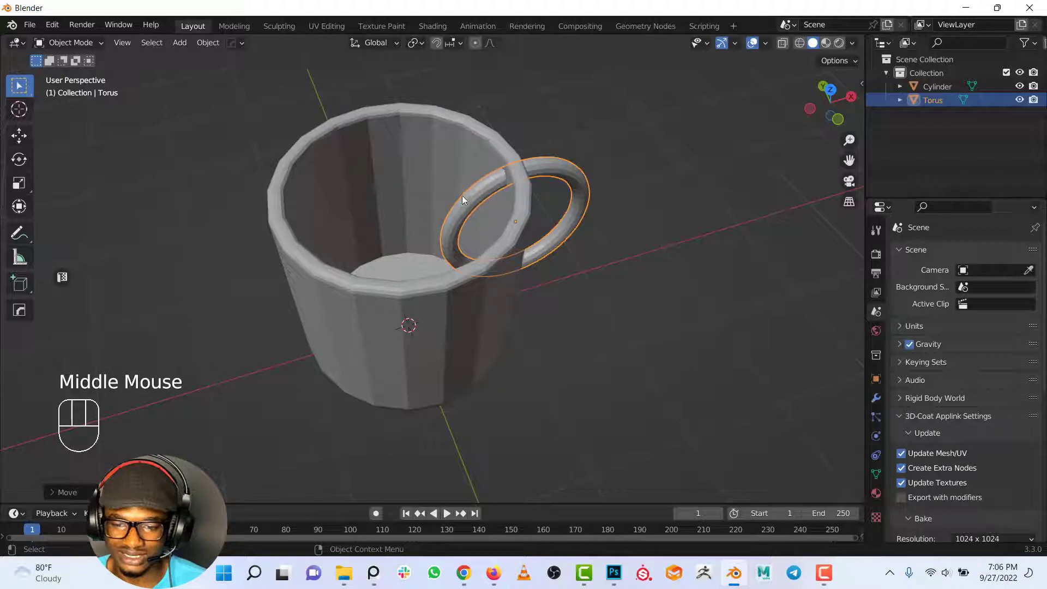
{"action": "scroll", "coordinate": [613, 351], "scroll_direction": "down", "scroll_amount": 2}
{"action": "middle_click_drag", "start_coordinate": [613, 351], "coordinate": [545, 336]}
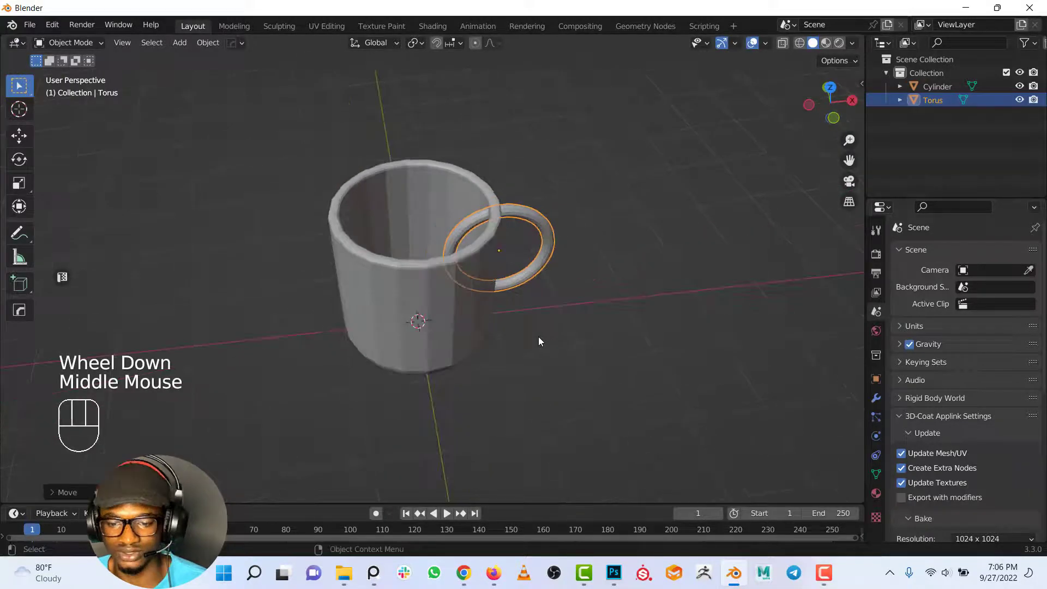
Enter edit mode on the torus and box-select its half inside the cup in front wireframe view.
{"action": "key", "text": "KP_3"}
{"action": "key", "text": "KP_1"}
{"action": "scroll", "coordinate": [539, 324], "scroll_direction": "up", "scroll_amount": 2}
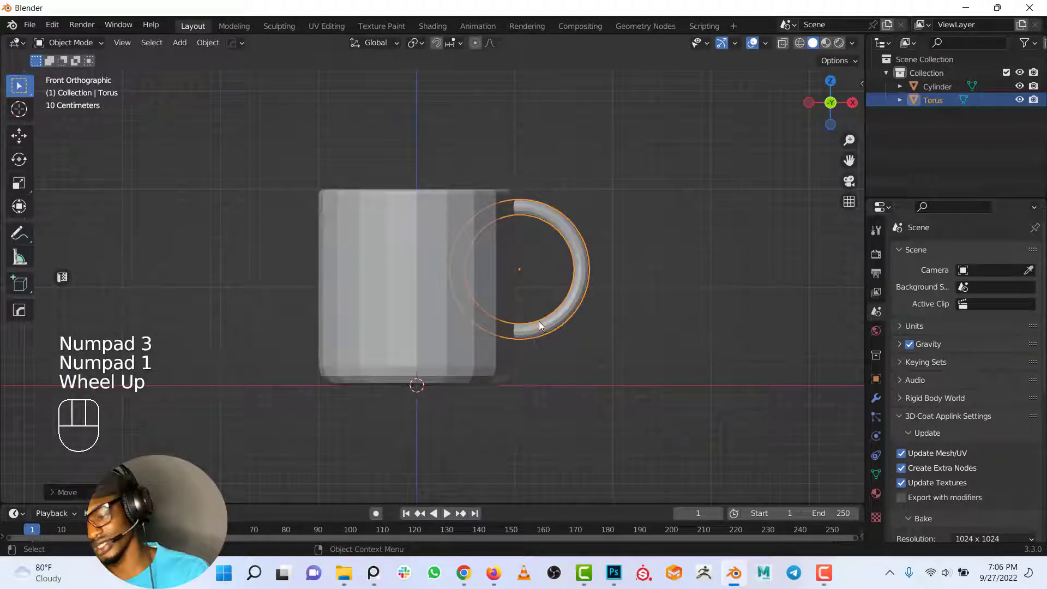
{"action": "key", "text": "Tab"}
{"action": "scroll", "coordinate": [542, 288], "scroll_direction": "up", "scroll_amount": 2}
{"action": "key", "text": "shift+z"}
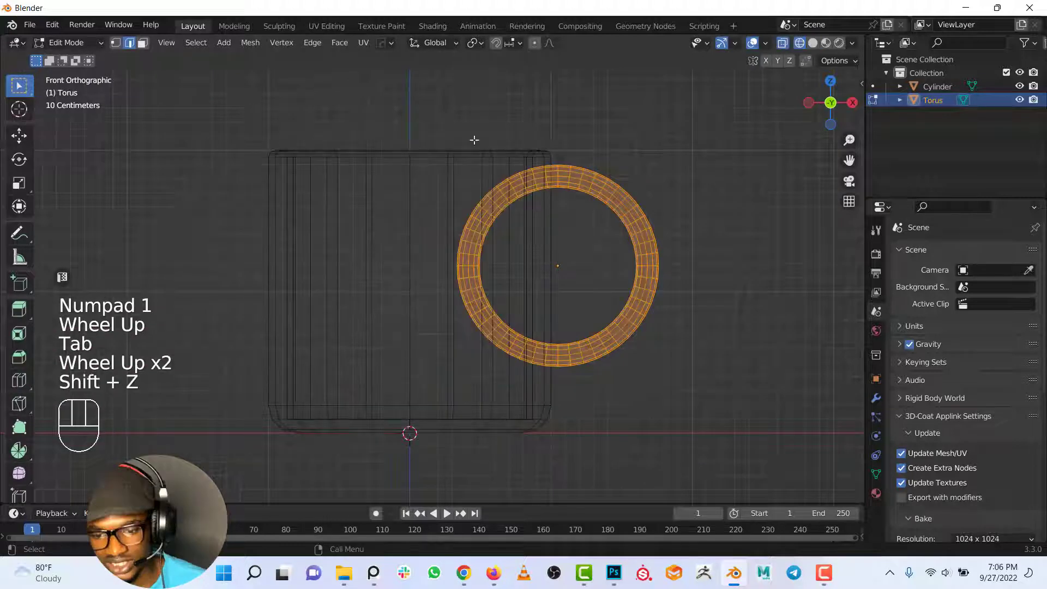
{"action": "key", "text": "shift+z"}
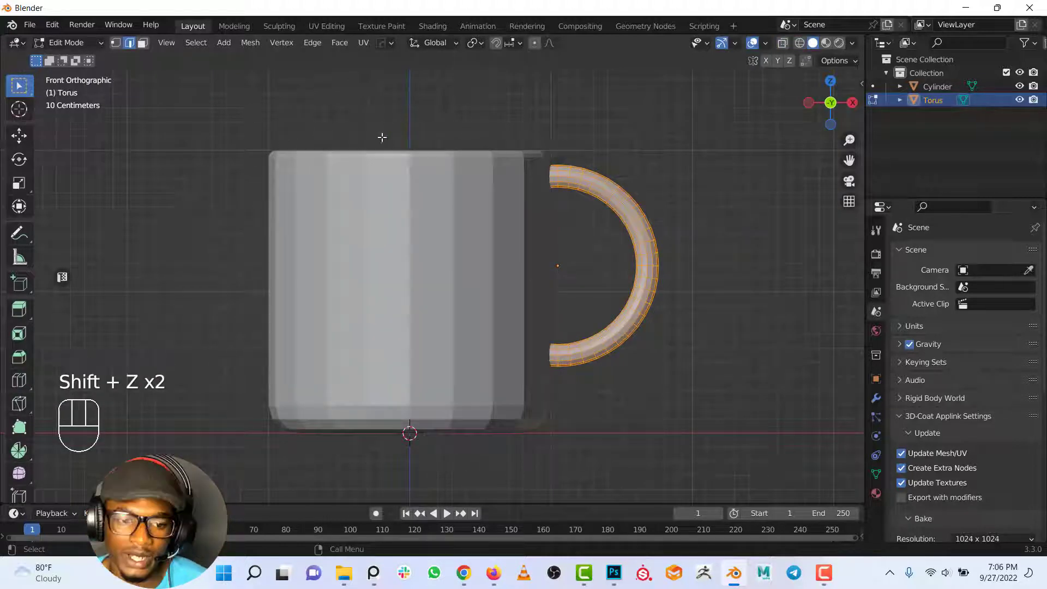
{"action": "key", "text": "shift+z"}
{"action": "key", "text": "shift+z"}
{"action": "key", "text": "shift+z"}
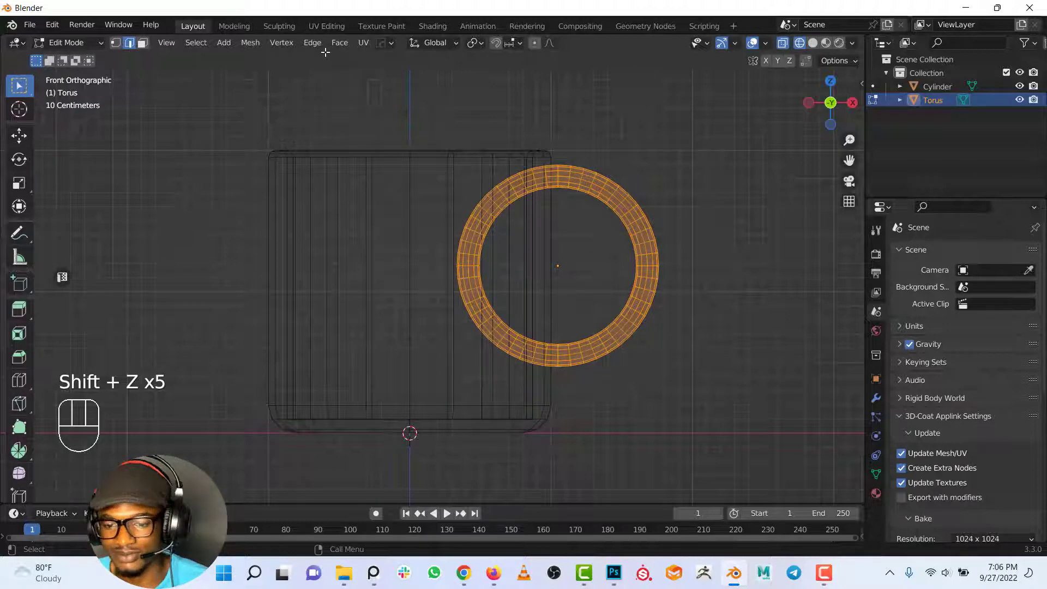
{"action": "left_click_drag", "start_coordinate": [325, 52], "coordinate": [550, 409]}
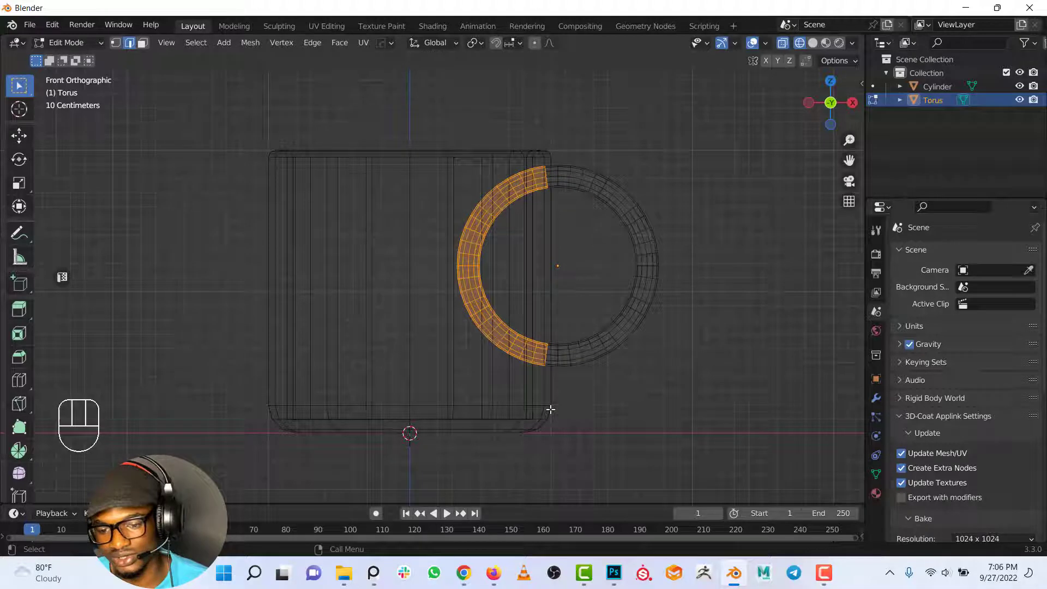
Clear the selection, box-select the torus's half inside the cup in solid shading, and inspect which parts are selected.
{"action": "key", "text": "shift+z"}
{"action": "key", "text": "shift+z"}
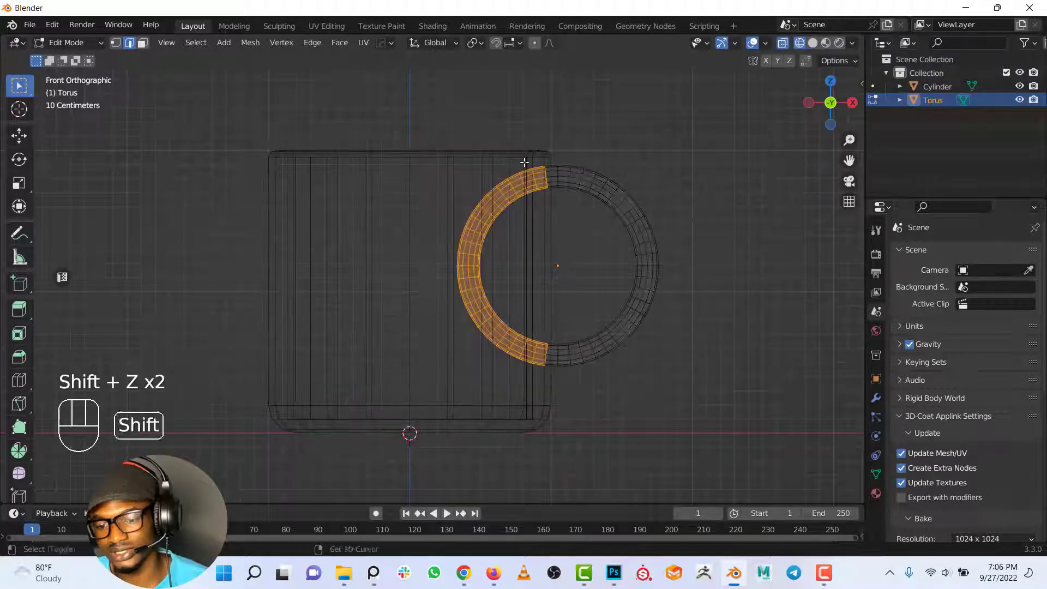
{"action": "key", "text": "shift+z"}
{"action": "key", "text": "alt+a"}
{"action": "mouse_move", "coordinate": [383, 103]}
{"action": "left_mouse_down"}
{"action": "mouse_move", "coordinate": [592, 455]}
{"action": "mouse_move", "coordinate": [532, 458]}
{"action": "left_mouse_up"}
{"action": "middle_click_drag", "start_coordinate": [531, 458], "coordinate": [552, 464]}
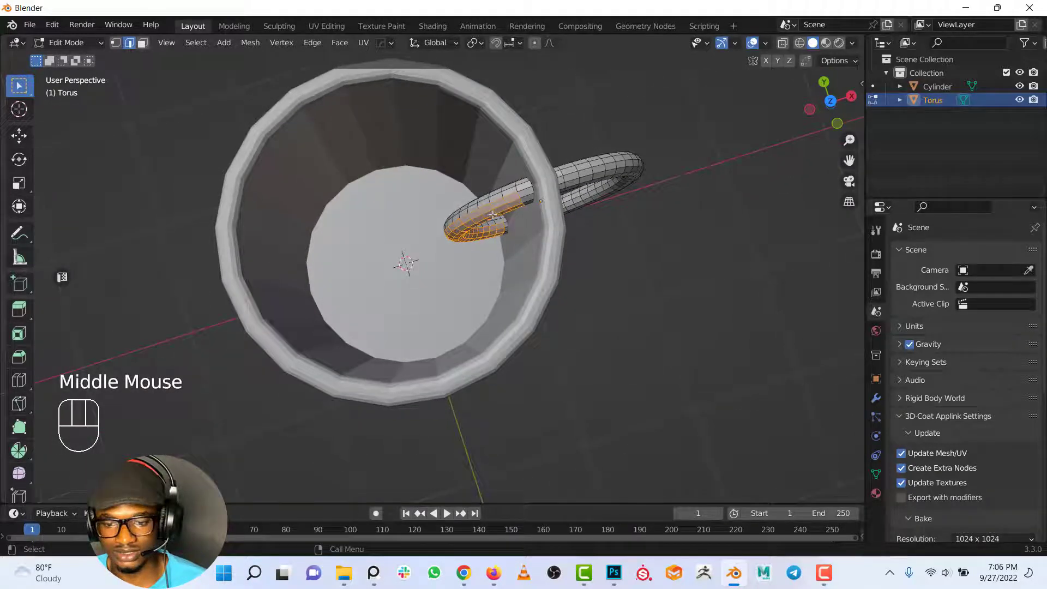
{"action": "scroll", "coordinate": [507, 240], "scroll_direction": "down", "scroll_amount": 2}
{"action": "key", "text": "KP_3"}
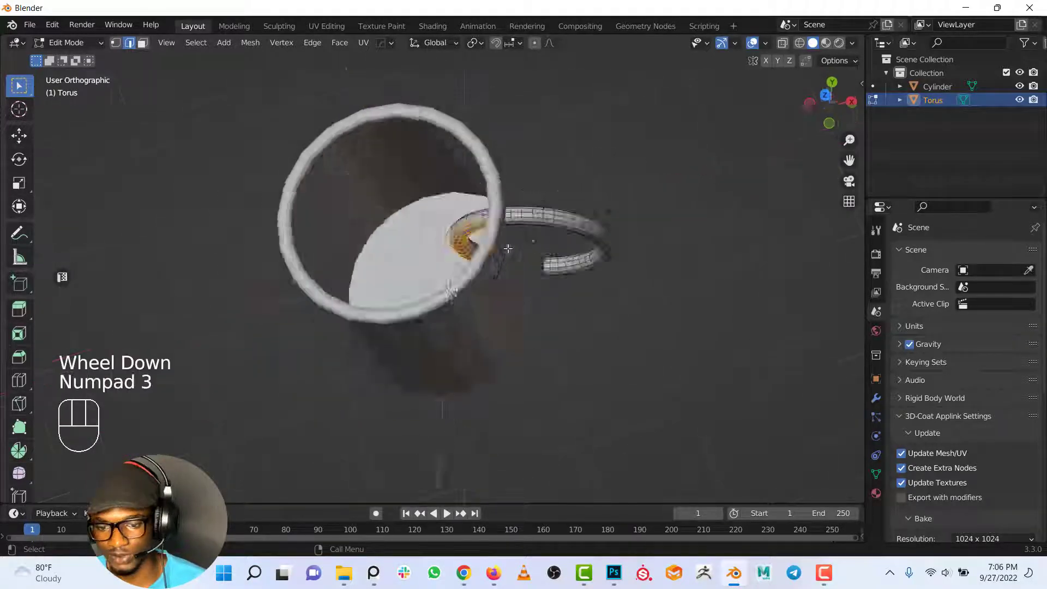
{"action": "key", "text": "KP_1"}
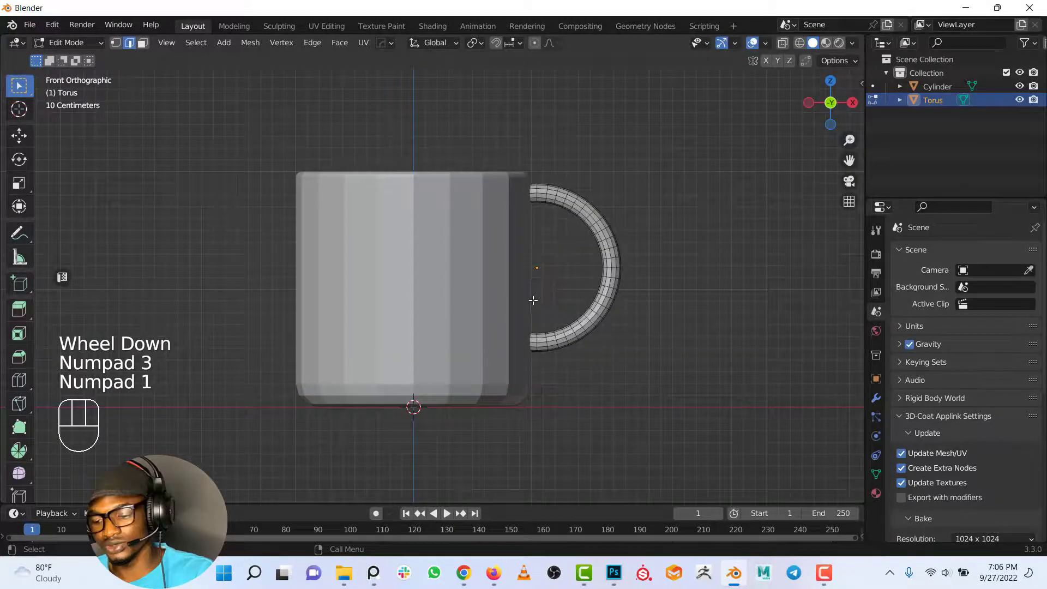
Box-select the torus's half inside the cup in wireframe shading and delete its faces.
{"action": "left_click", "coordinate": [800, 43]}
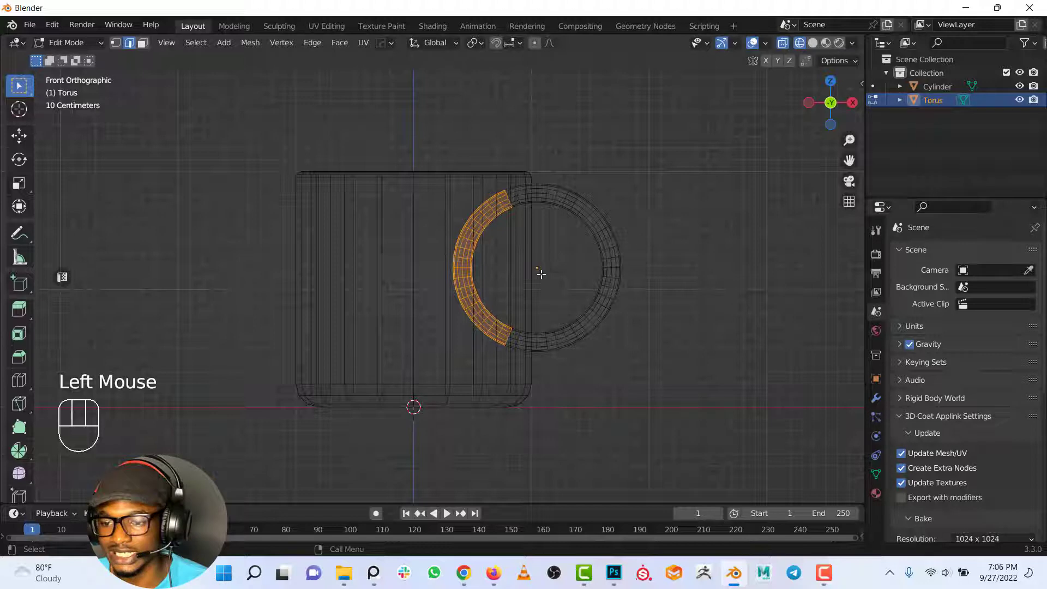
{"action": "key", "text": "shift+z"}
{"action": "key", "text": "shift+z"}
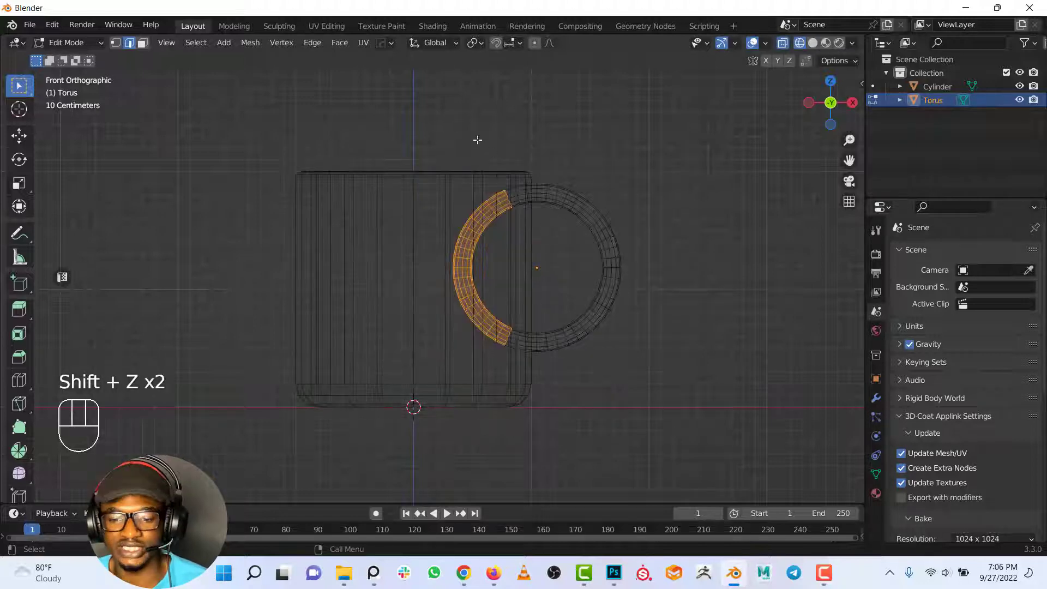
{"action": "left_click_drag", "start_coordinate": [378, 89], "coordinate": [521, 388]}
{"action": "key", "text": "x"}
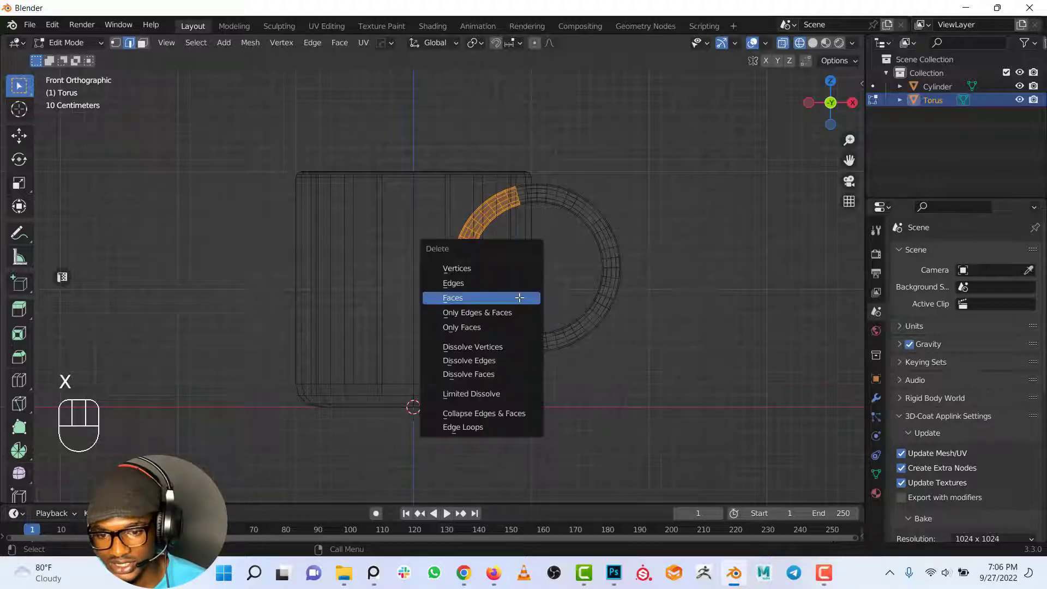
{"action": "left_click", "coordinate": [478, 299]}
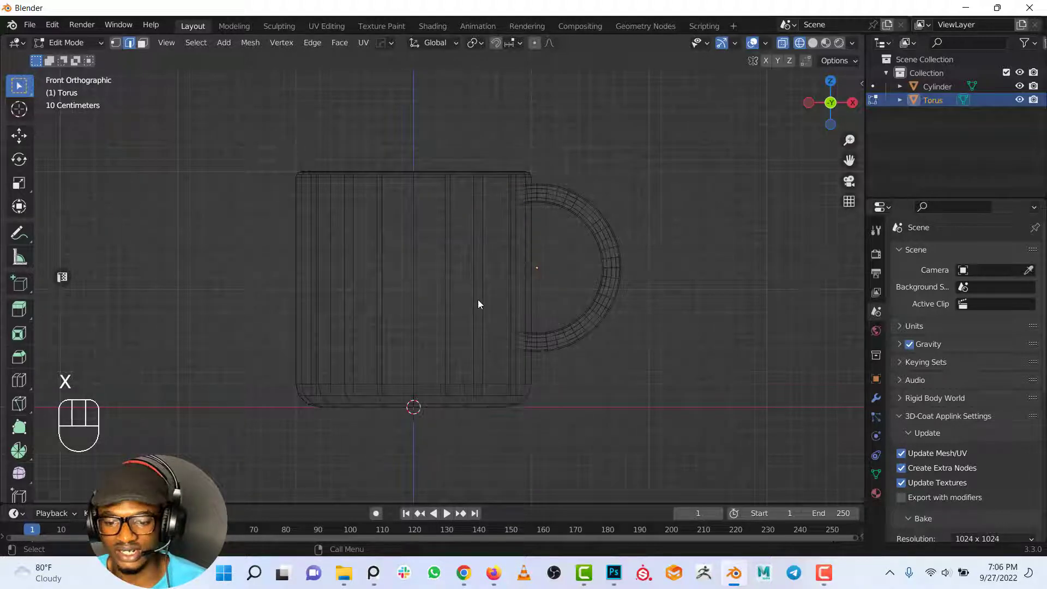
Return to object mode with solid shading and clear the selection.
{"action": "key", "text": "Tab"}
{"action": "key", "text": "shift+z"}
{"action": "middle_click_drag", "start_coordinate": [476, 223], "coordinate": [527, 228]}
{"action": "key", "text": "alt+a"}
{"action": "scroll", "coordinate": [553, 207], "scroll_direction": "down", "scroll_amount": 2}
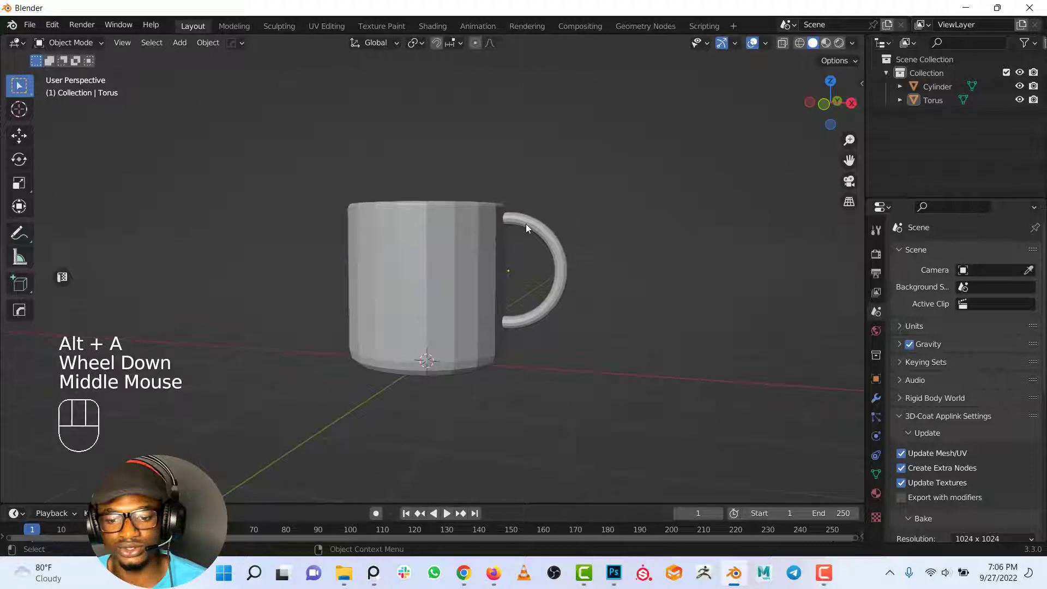
Join the torus handle to the cup's cylinder as a single object.
{"action": "scroll", "coordinate": [527, 228], "scroll_direction": "up", "scroll_amount": 1}
{"action": "left_click", "coordinate": [565, 220]}
{"action": "left_click", "coordinate": [469, 247], "text": "shift"}
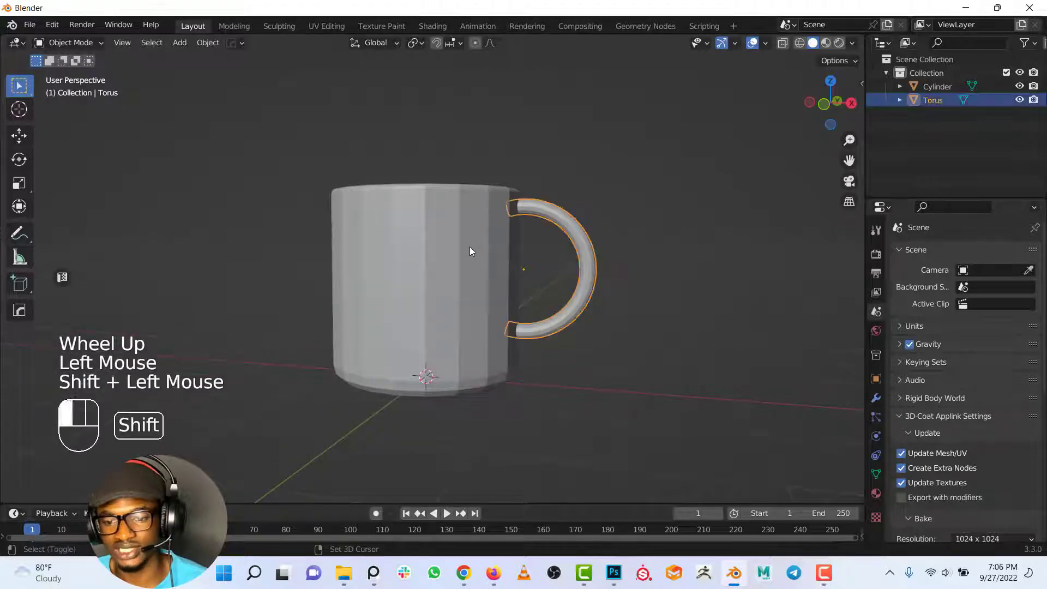
{"action": "key", "text": "ctrl+j"}
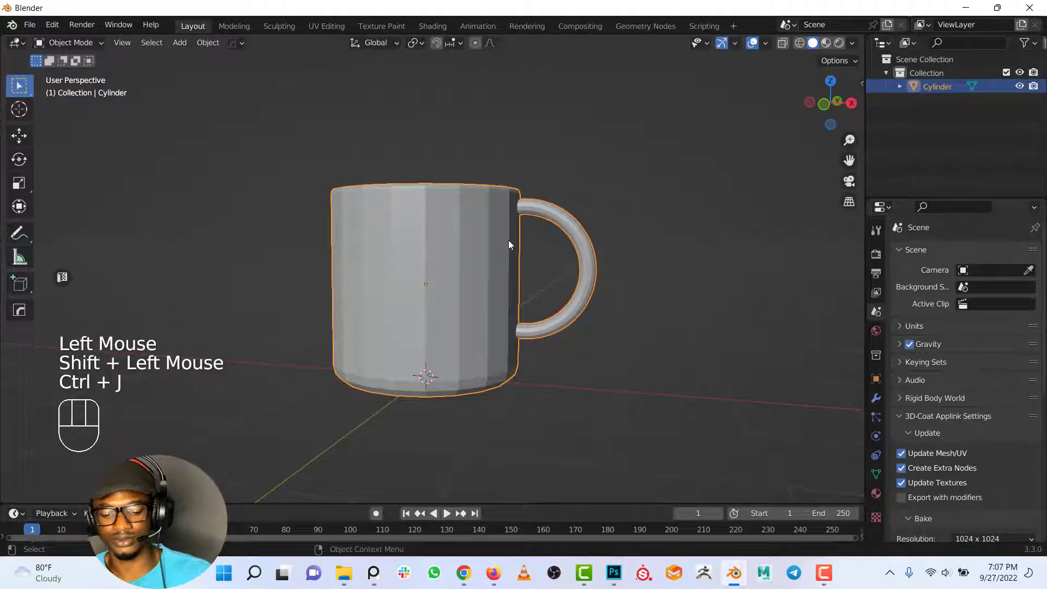
Try moving the joined mug freely to test that cup and handle travel together, cancelling each move.
{"action": "scroll", "coordinate": [508, 244], "scroll_direction": "down", "scroll_amount": 2}
{"action": "middle_click_drag", "start_coordinate": [498, 273], "coordinate": [381, 284]}
{"action": "scroll", "coordinate": [444, 276], "scroll_direction": "up", "scroll_amount": 2}
{"action": "middle_click_drag", "start_coordinate": [444, 276], "coordinate": [524, 305]}
{"action": "key", "text": "g"}
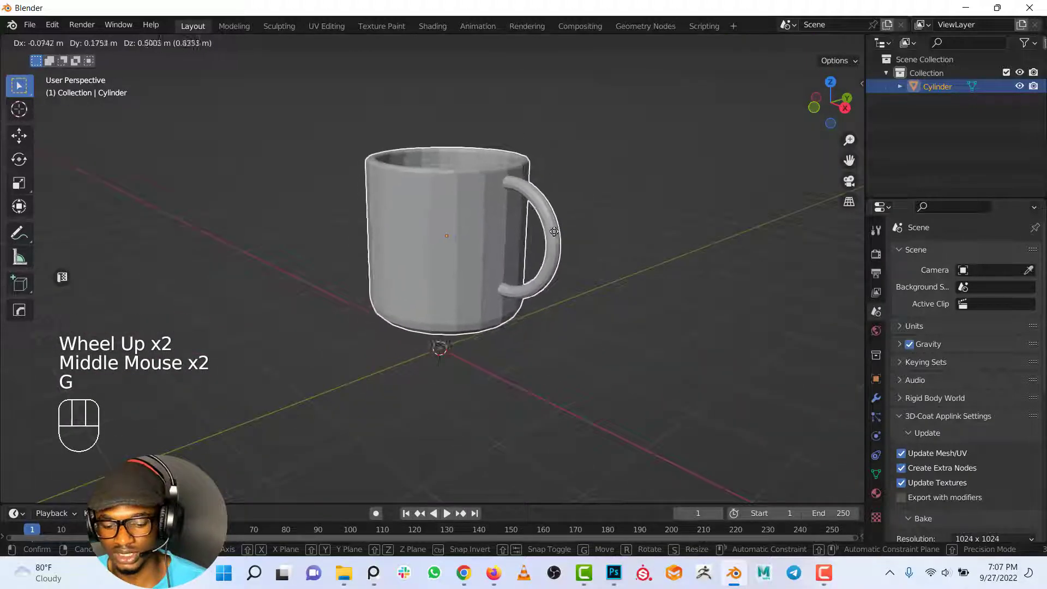
{"action": "key", "text": "Escape"}
{"action": "key", "text": "g"}
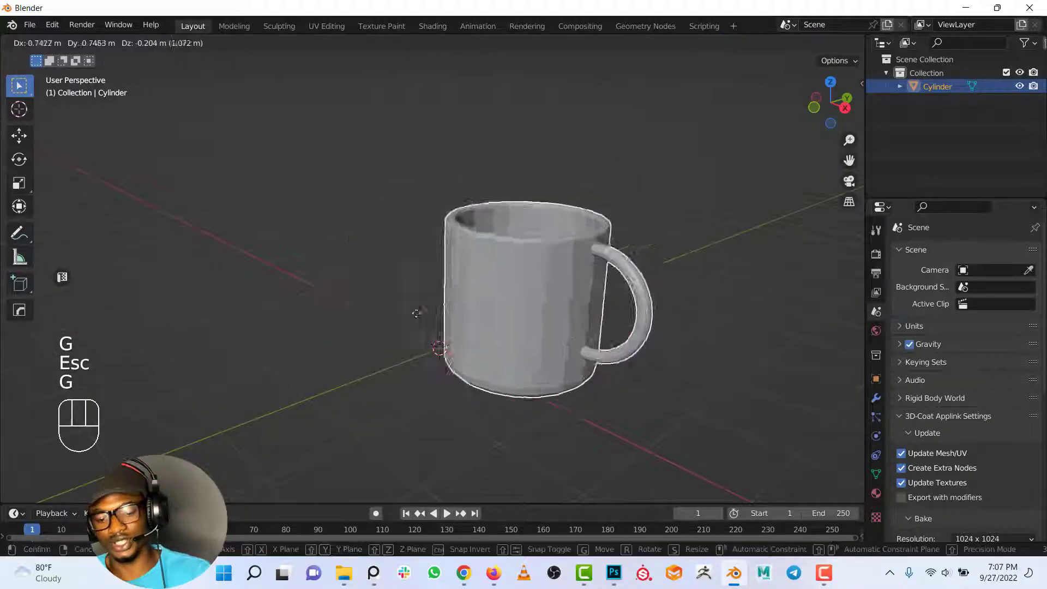
{"action": "key", "text": "Escape"}
Try scaling the joined mug uniformly, along Z and along Y, cancelling each scale.
{"action": "key", "text": "s"}
{"action": "right_click", "coordinate": [565, 204]}
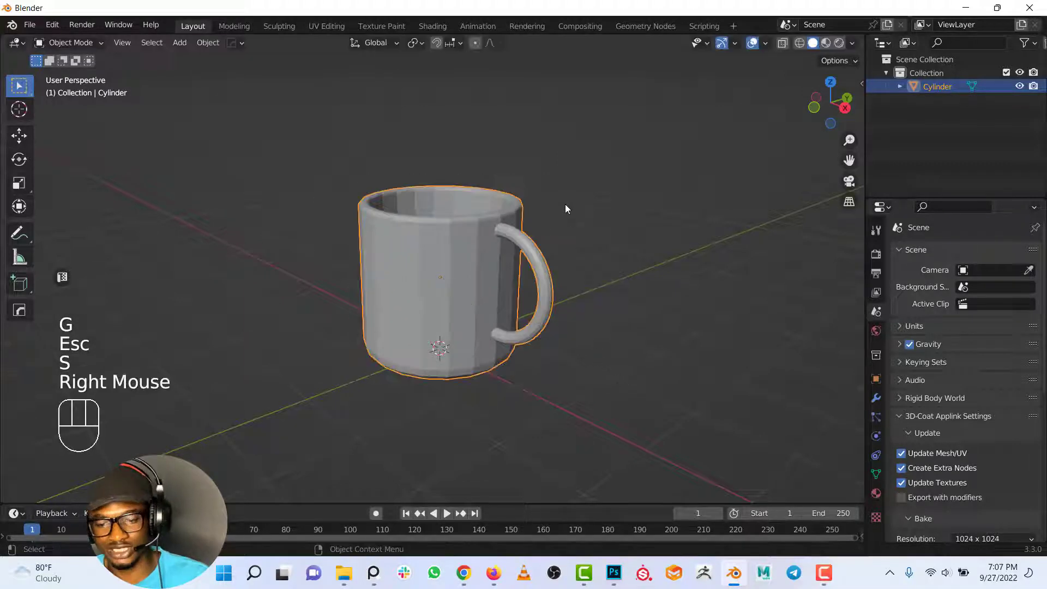
{"action": "key", "text": "s"}
{"action": "key", "text": "z"}
{"action": "right_click", "coordinate": [502, 200]}
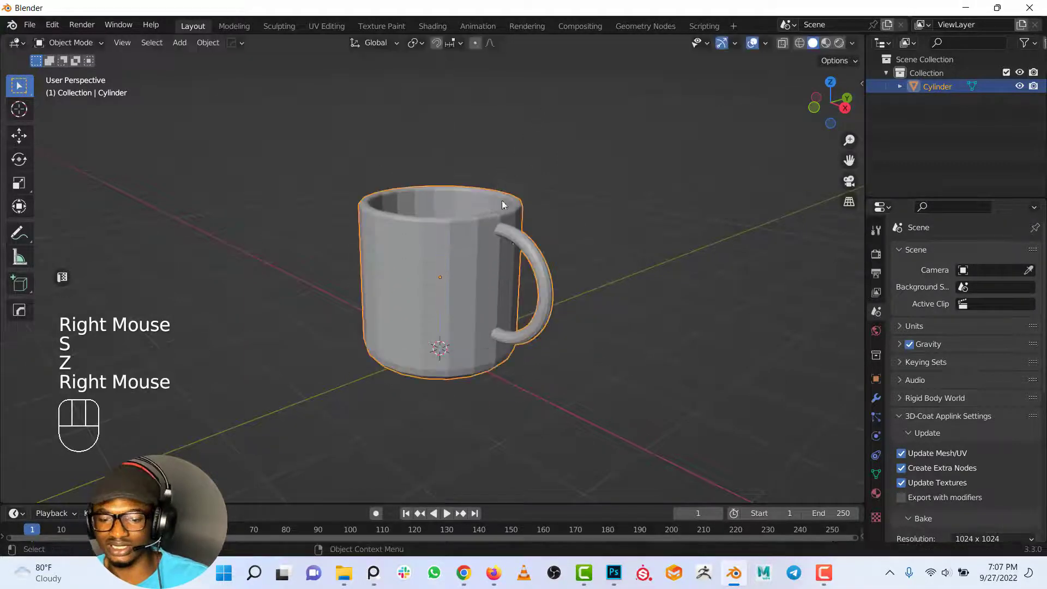
{"action": "key", "text": "s"}
{"action": "key", "text": "y"}
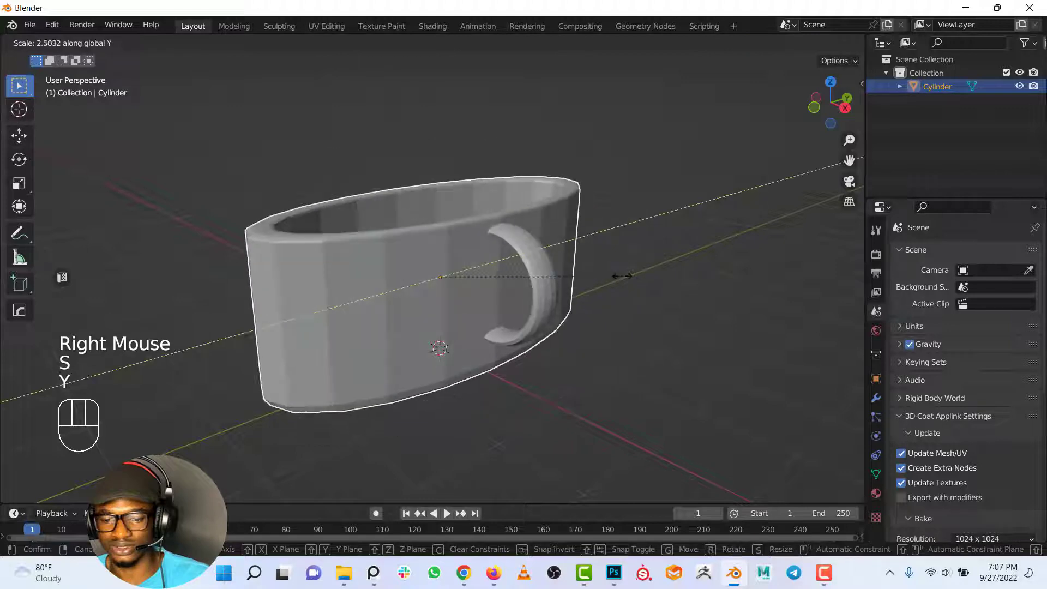
{"action": "key", "text": "Escape"}
{"action": "scroll", "coordinate": [501, 201], "scroll_direction": "down", "scroll_amount": 1}
{"action": "middle_click_drag", "start_coordinate": [496, 204], "coordinate": [430, 194], "text": "shift"}
{"action": "scroll", "coordinate": [464, 215], "scroll_direction": "down", "scroll_amount": 2}
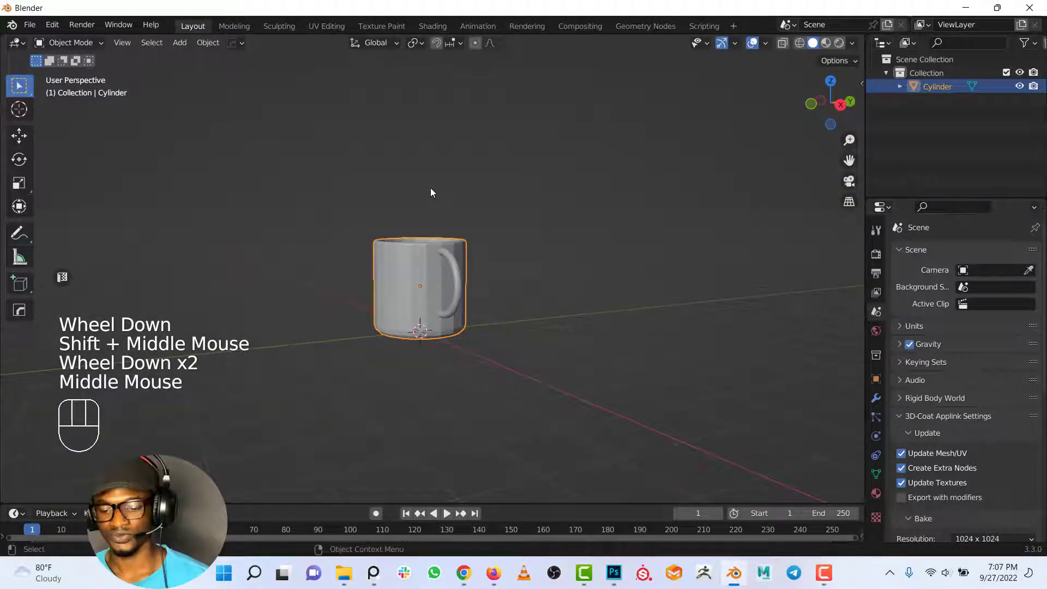
{"action": "middle_click_drag", "start_coordinate": [420, 255], "coordinate": [452, 249]}
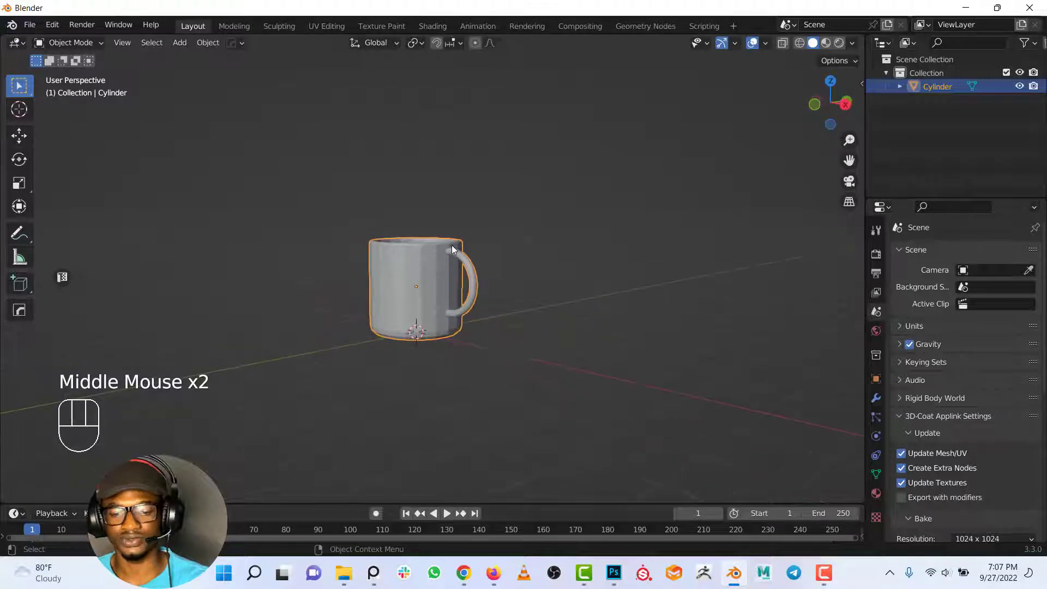